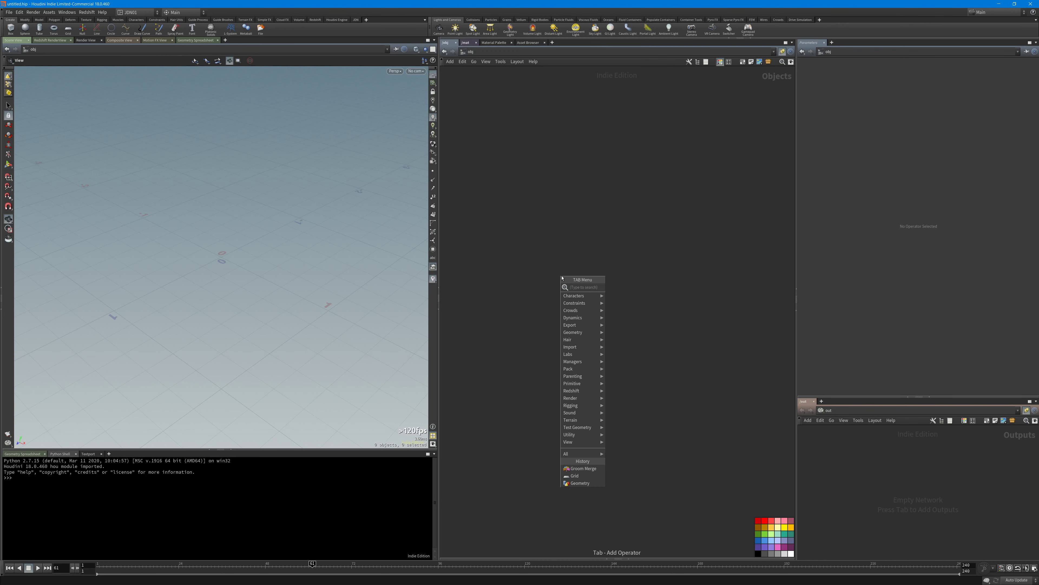
- Create a grid1 geometry object and set its grid size to 1 by 1
{"action": "left_click", "coordinate": [614, 285]}
{"action": "left_click", "coordinate": [561, 275]}
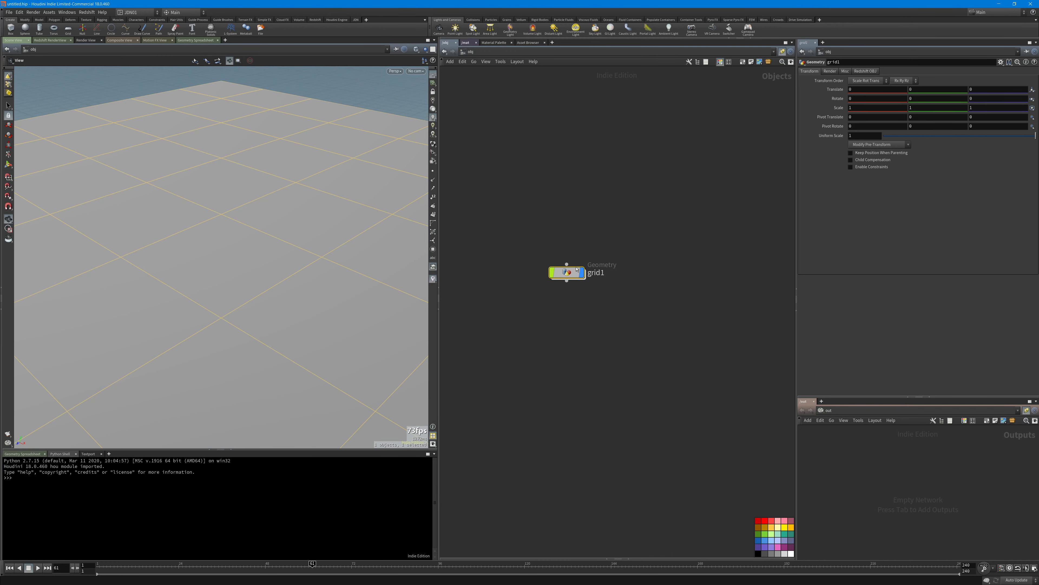
{"action": "double_click", "coordinate": [561, 275]}
{"action": "double_click", "coordinate": [859, 97]}
{"action": "type", "text": "1"}
{"action": "key", "text": "Tab"}
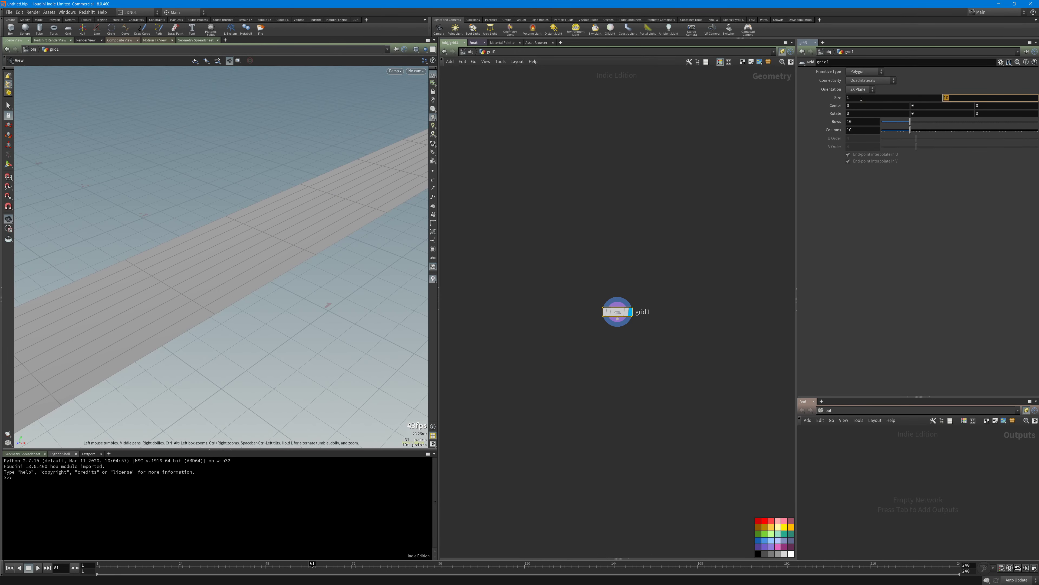
{"action": "type", "text": "1"}
{"action": "key", "text": "Return"}
- Set the grid's Center Z to 0.5 and tumble the view to inspect it
{"action": "scroll", "coordinate": [268, 227], "scroll_direction": "down", "scroll_amount": 2}
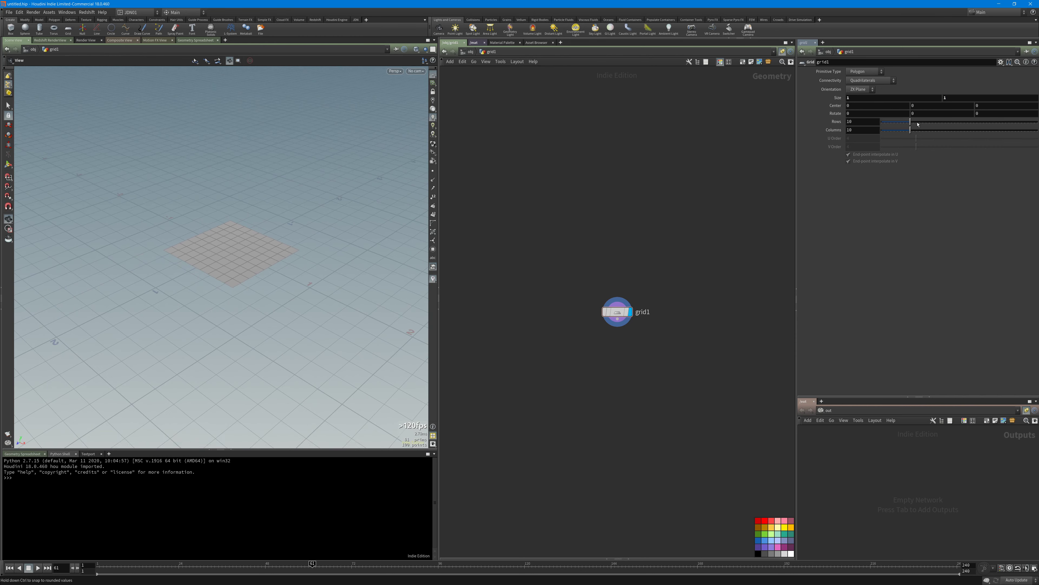
{"action": "double_click", "coordinate": [992, 105]}
{"action": "type", "text": "5"}
{"action": "key", "text": "Return"}
{"action": "mouse_move", "coordinate": [205, 279]}
{"action": "left_mouse_down"}
{"action": "mouse_move", "coordinate": [288, 272]}
{"action": "mouse_move", "coordinate": [246, 270]}
{"action": "left_mouse_up"}
{"action": "middle_click_drag", "start_coordinate": [661, 366], "coordinate": [605, 312]}
{"action": "key", "text": "Tab"}
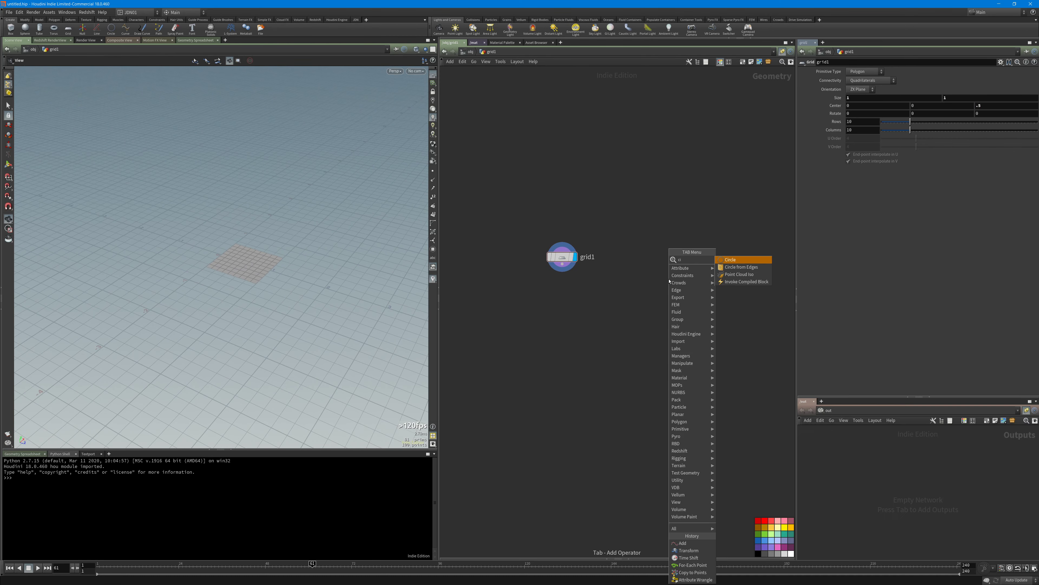
- Add a displayed circle1 node oriented in the ZX Plane as a Polygon
{"action": "left_click", "coordinate": [737, 263]}
{"action": "left_click", "coordinate": [695, 256]}
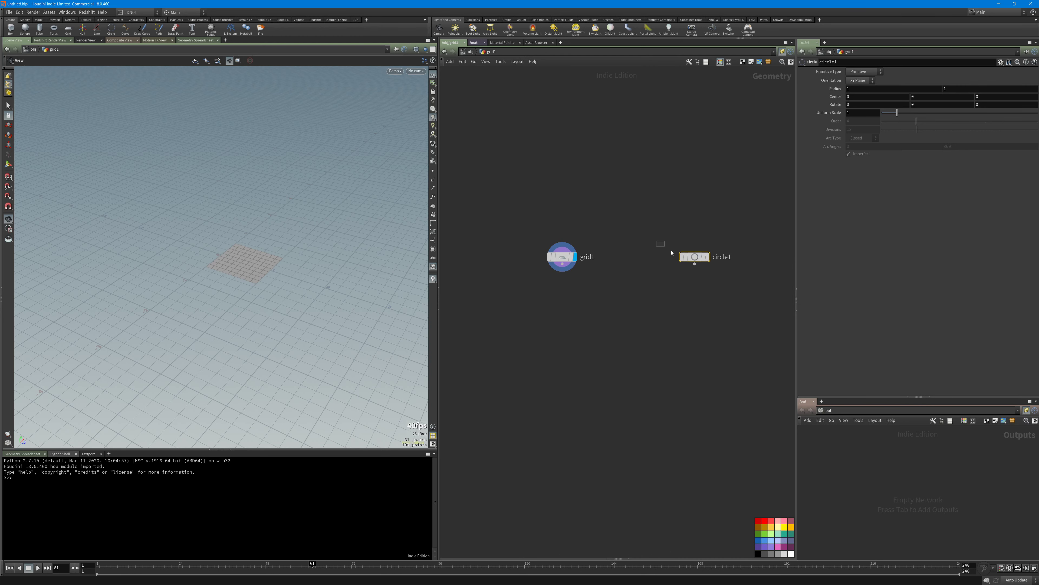
{"action": "left_click", "coordinate": [707, 256]}
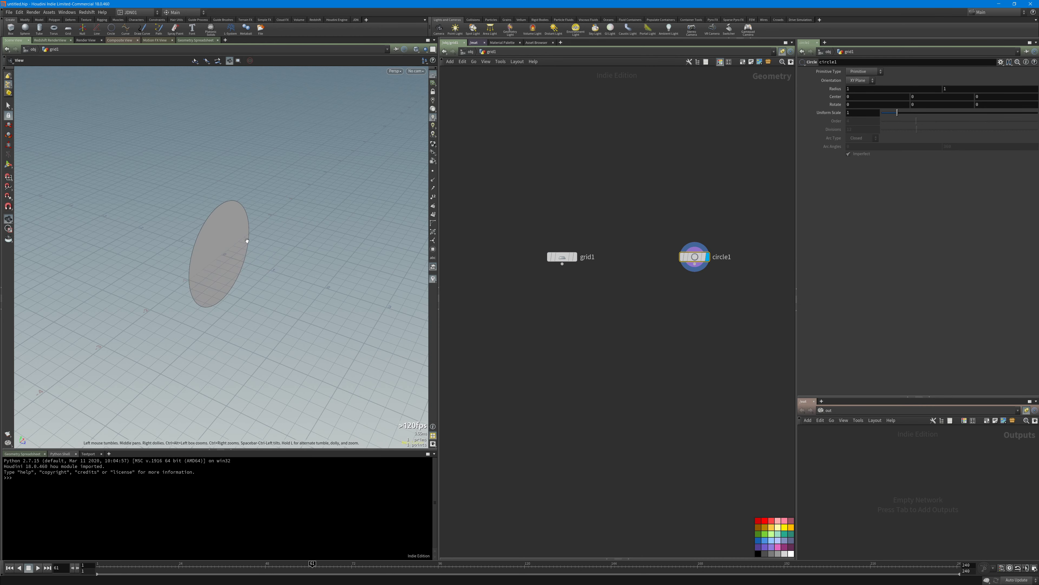
{"action": "left_click", "coordinate": [866, 81]}
{"action": "left_click", "coordinate": [860, 102]}
{"action": "left_click", "coordinate": [862, 72]}
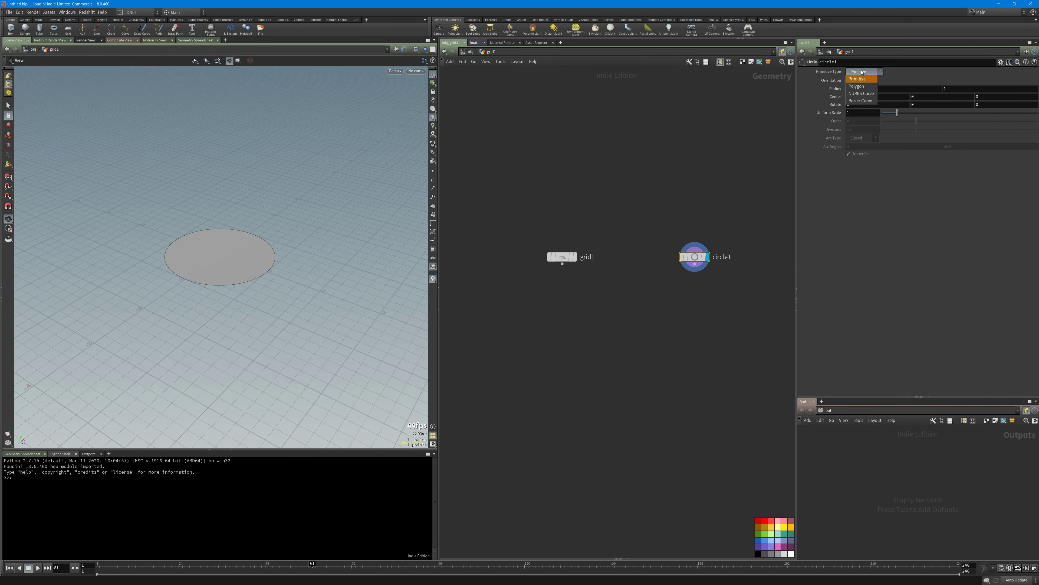
{"action": "left_click", "coordinate": [857, 86]}
- View the circle in wireframe with point normals and set its radius to 2
{"action": "scroll", "coordinate": [371, 249], "scroll_direction": "up", "scroll_amount": 4}
{"action": "key", "text": "w"}
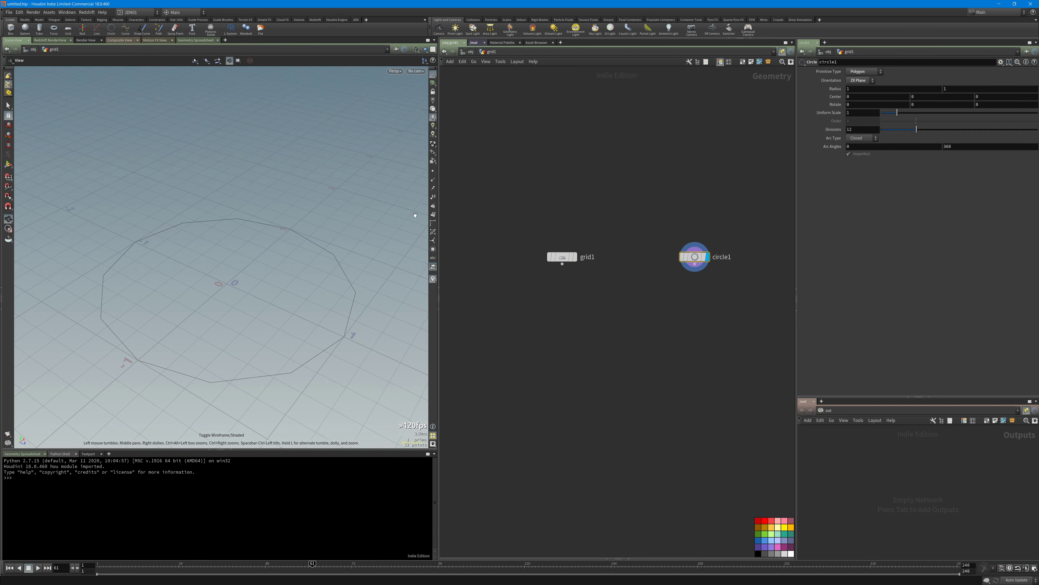
{"action": "left_click", "coordinate": [433, 180]}
{"action": "left_click_drag", "start_coordinate": [343, 234], "coordinate": [322, 195]}
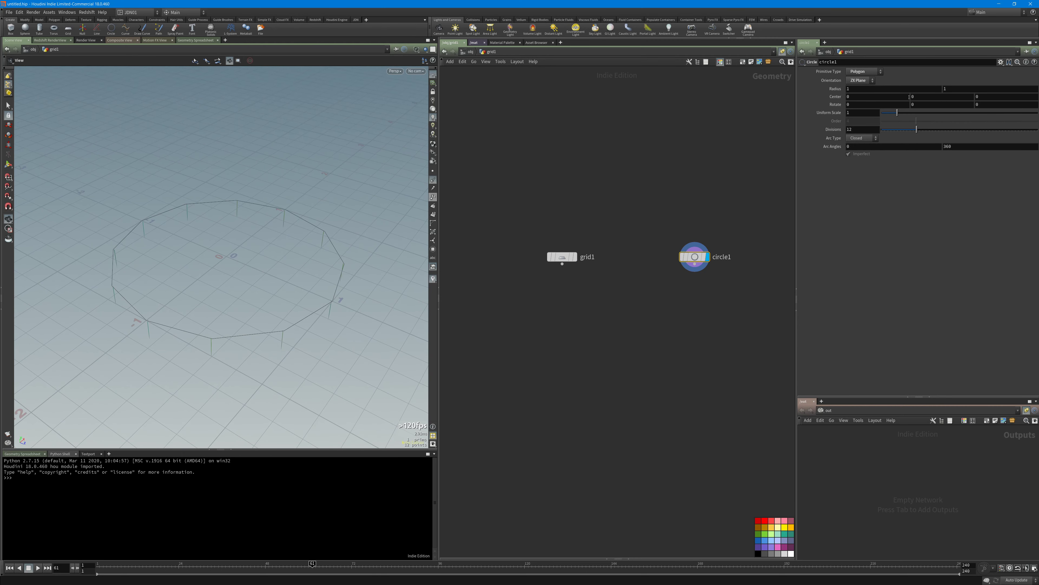
{"action": "double_click", "coordinate": [846, 89]}
{"action": "type", "text": "2"}
{"action": "key", "text": "Return"}
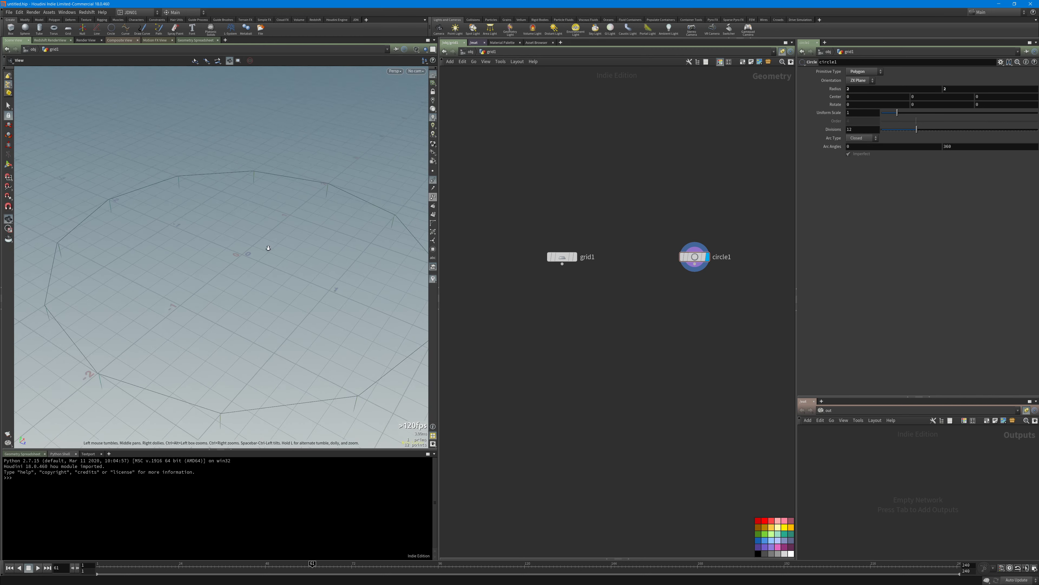
{"action": "scroll", "coordinate": [268, 248], "scroll_direction": "down", "scroll_amount": 3}
- Add a PolyFrame below circle1 with Normal Name off and Tangent Name set to N
{"action": "key", "text": "Tab"}
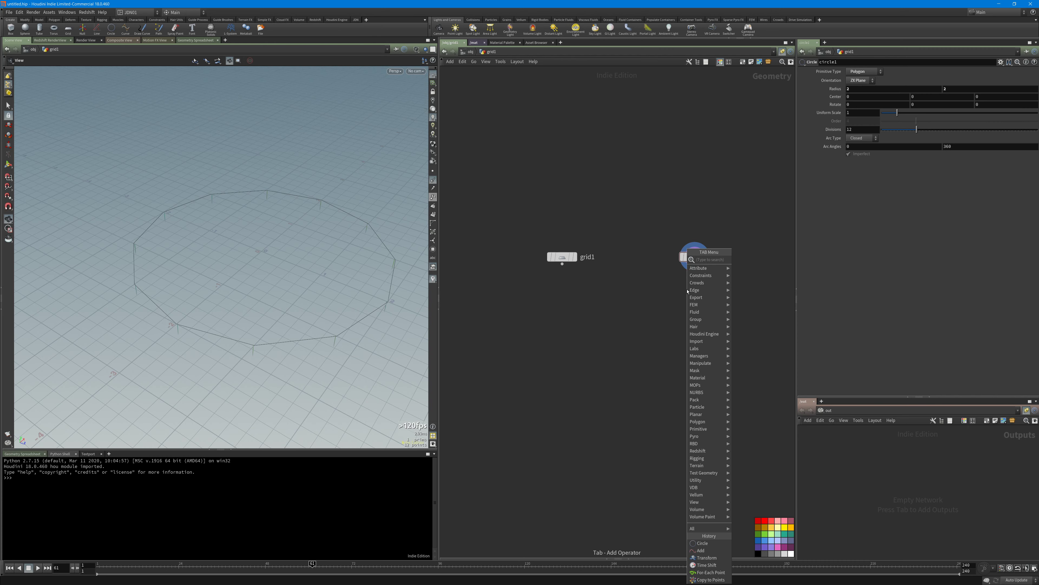
{"action": "type", "text": "copy"}
{"action": "key", "text": "Return"}
{"action": "left_click", "coordinate": [688, 291]}
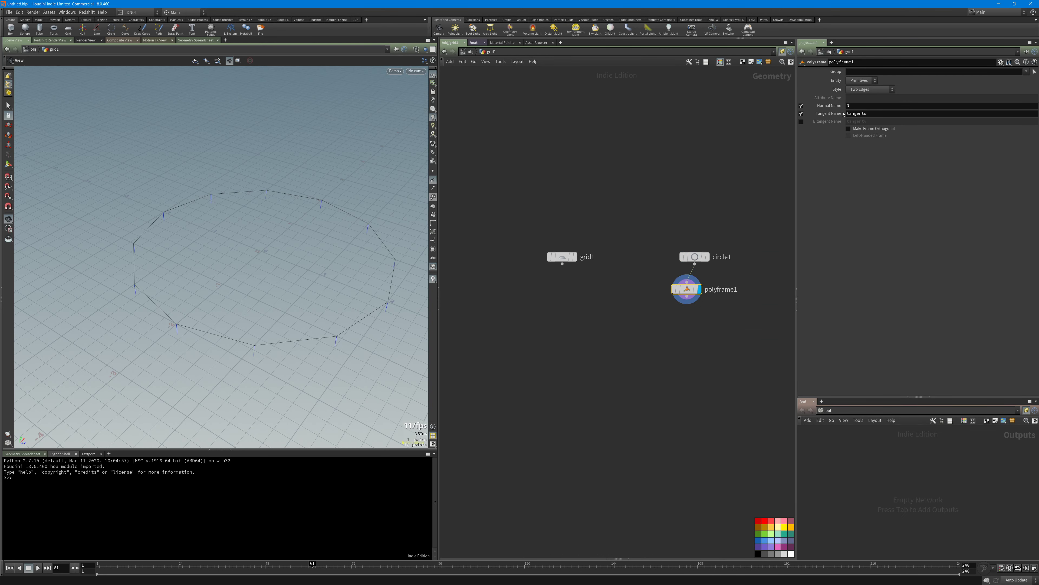
{"action": "left_click", "coordinate": [803, 106]}
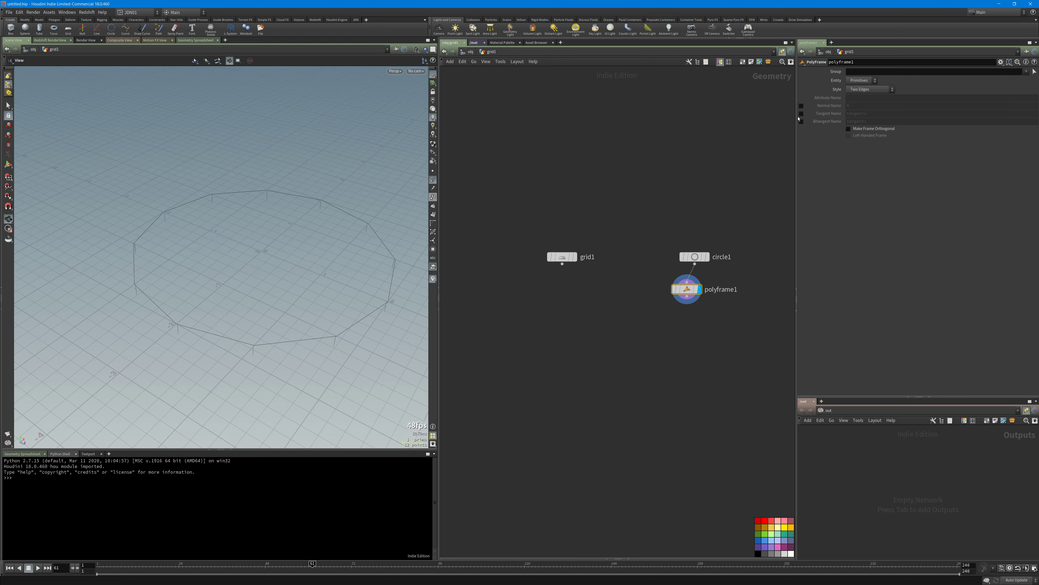
{"action": "double_click", "coordinate": [885, 114]}
{"action": "type", "text": "N"}
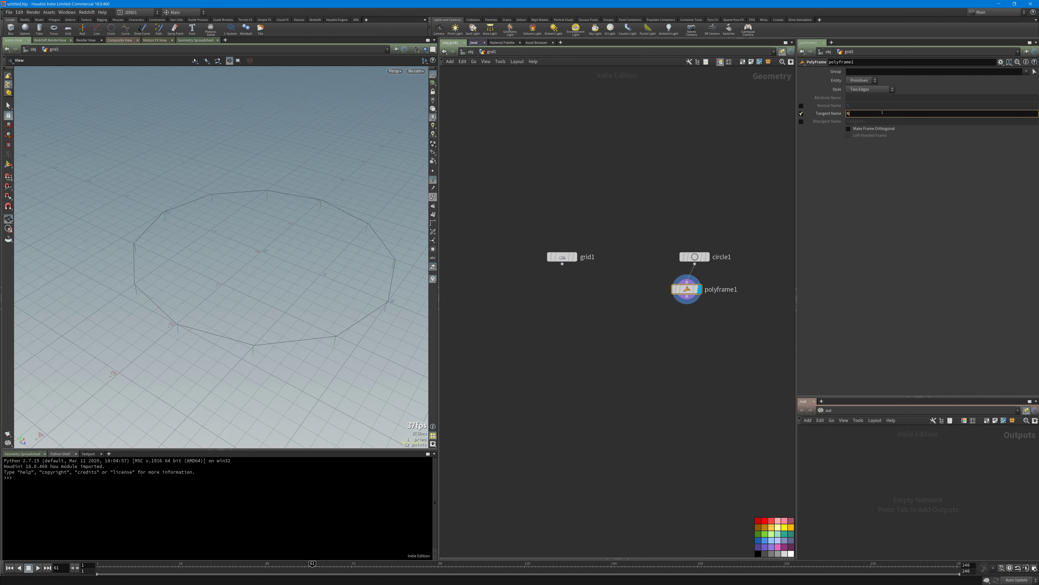
{"action": "key", "text": "Return"}
{"action": "left_click_drag", "start_coordinate": [320, 220], "coordinate": [383, 225]}
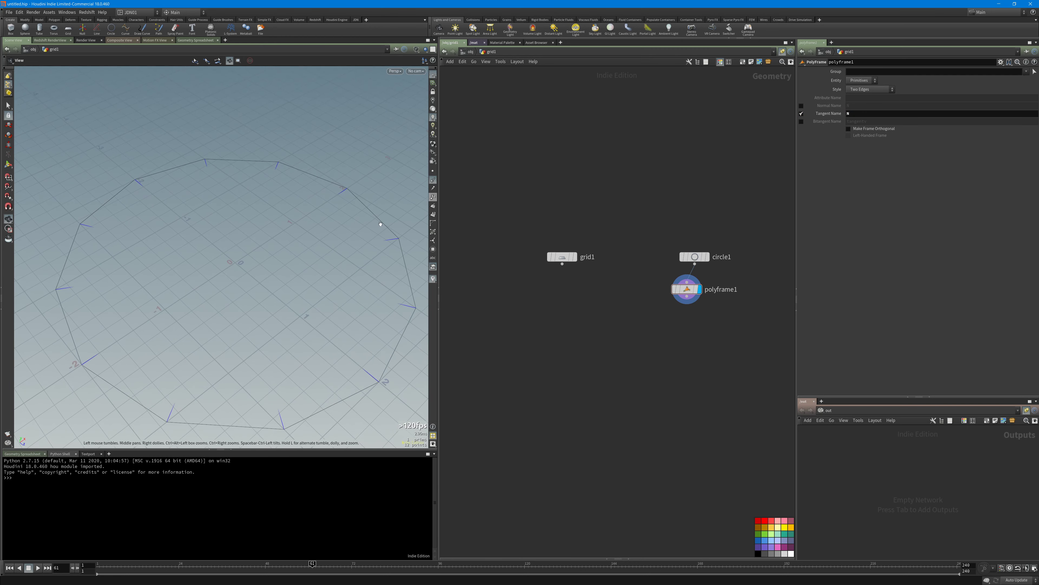
{"action": "left_click_drag", "start_coordinate": [675, 291], "coordinate": [683, 291]}
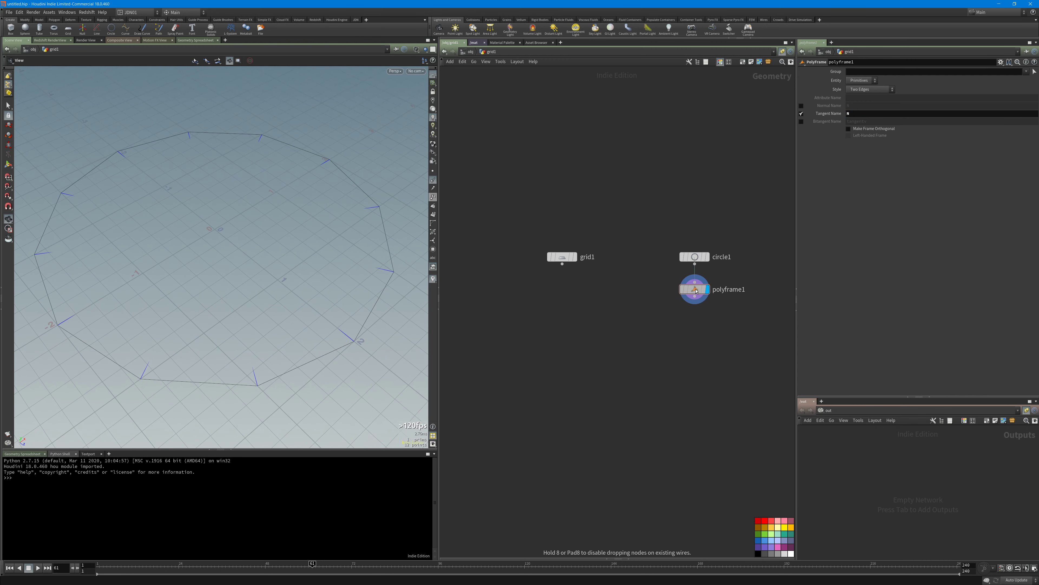
{"action": "right_click", "coordinate": [701, 289]}
{"action": "left_click", "coordinate": [698, 306]}
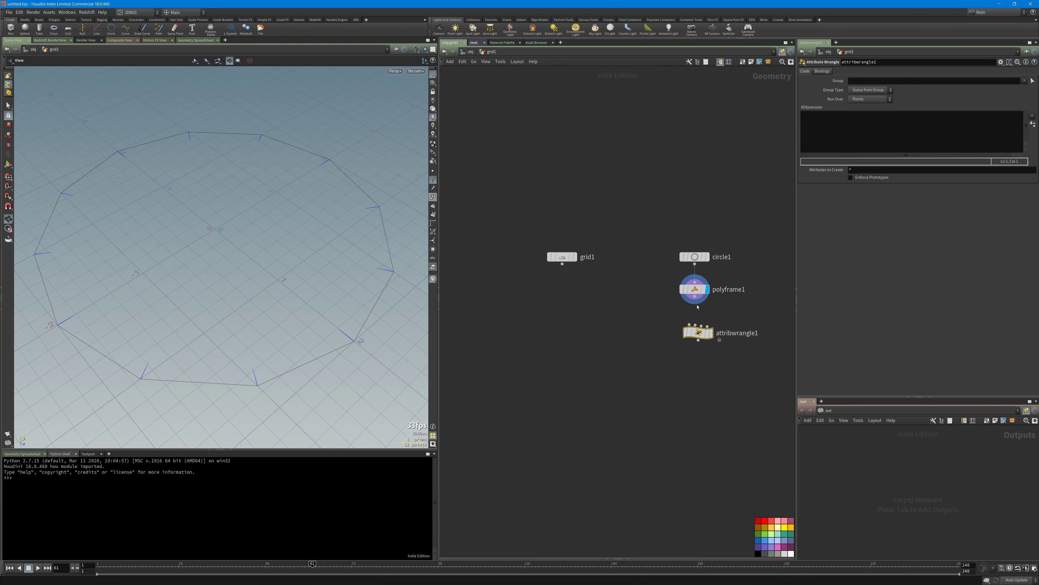
{"action": "left_click", "coordinate": [711, 333]}
{"action": "left_click", "coordinate": [831, 129]}
{"action": "type", "text": "@P *= {"}
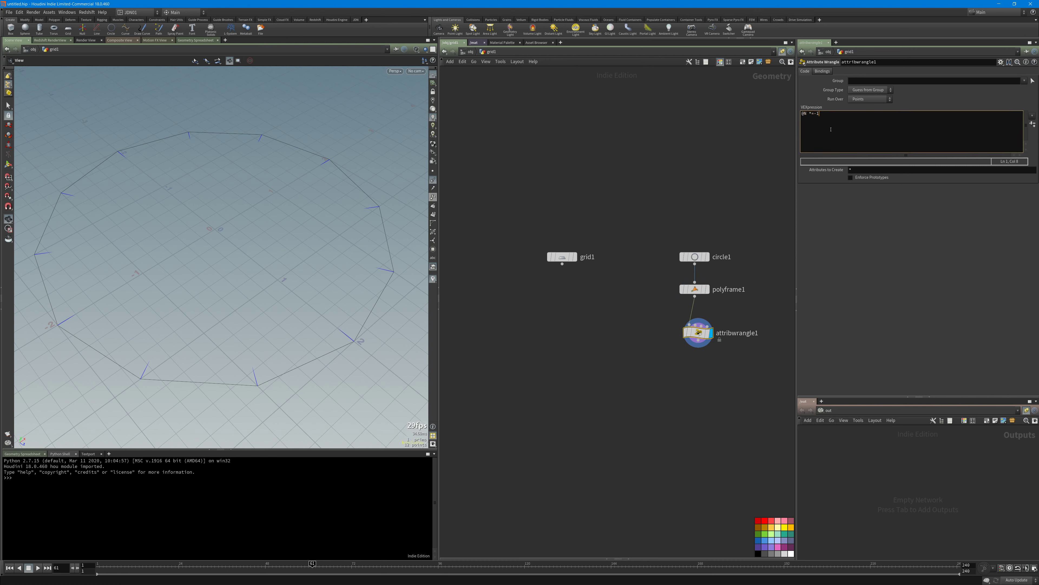
{"action": "type", "text": ";"}
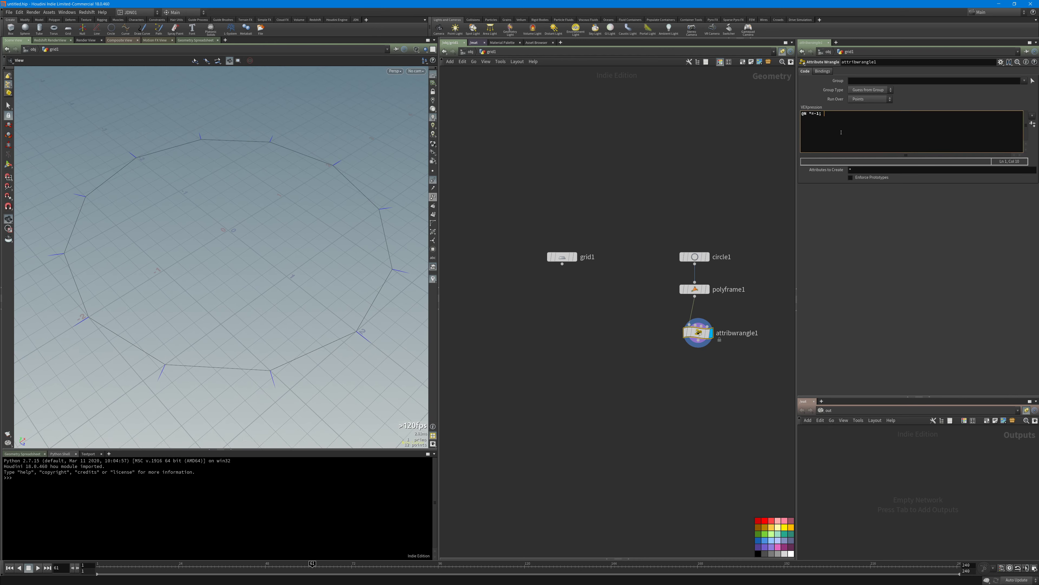
{"action": "type", "text": " up"}
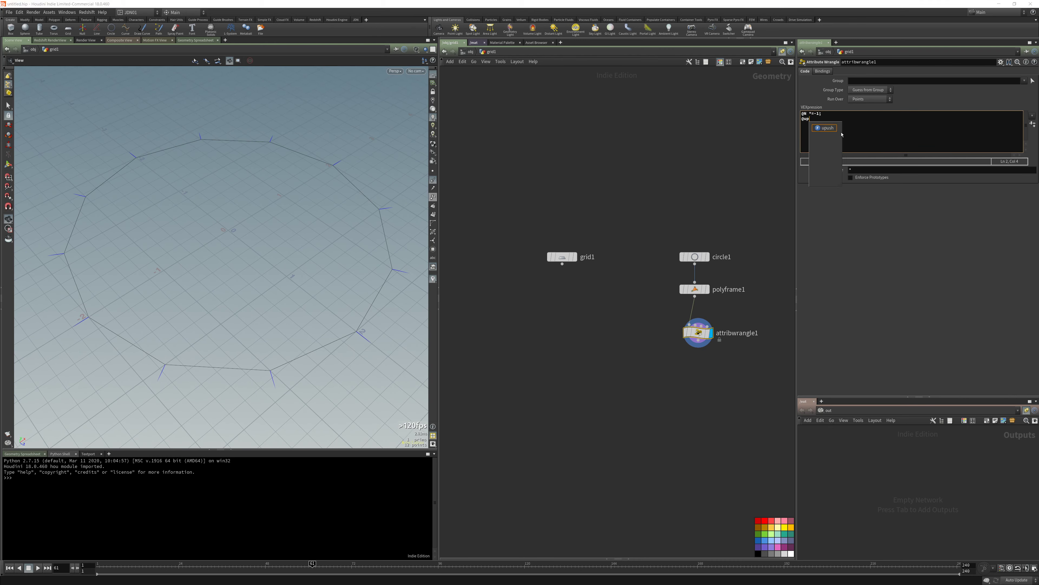
{"action": "type", "text": " ="}
{"action": "key", "text": "BackSpace"}
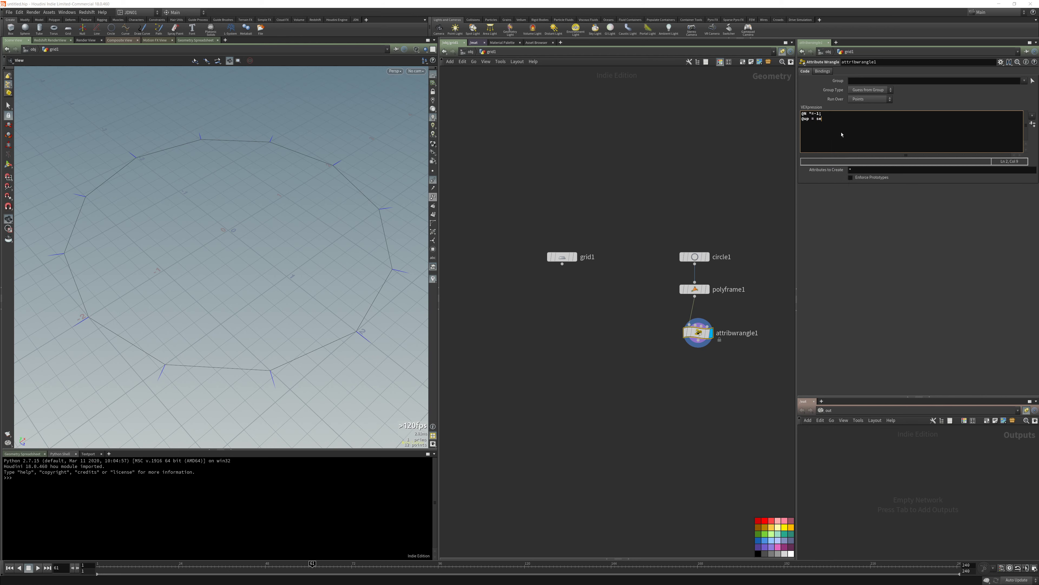
{"action": "type", "text": "t(0,1,0)"}
{"action": "type", "text": ";"}
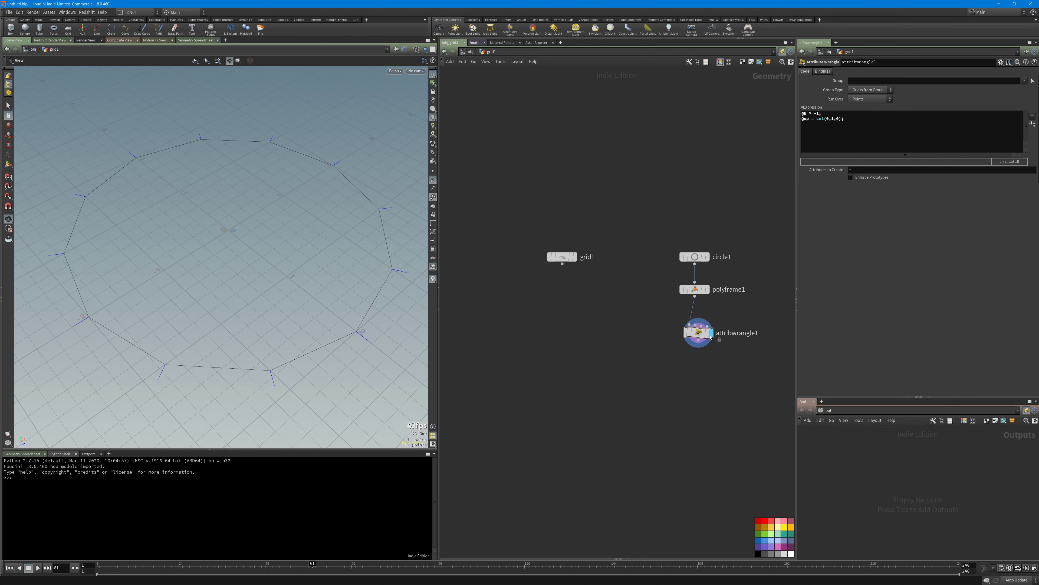
- Position the wrangle under polyframe1 and rename it attribwrangle_N_up
{"action": "left_click_drag", "start_coordinate": [698, 332], "coordinate": [694, 322]}
{"action": "double_click", "coordinate": [760, 327]}
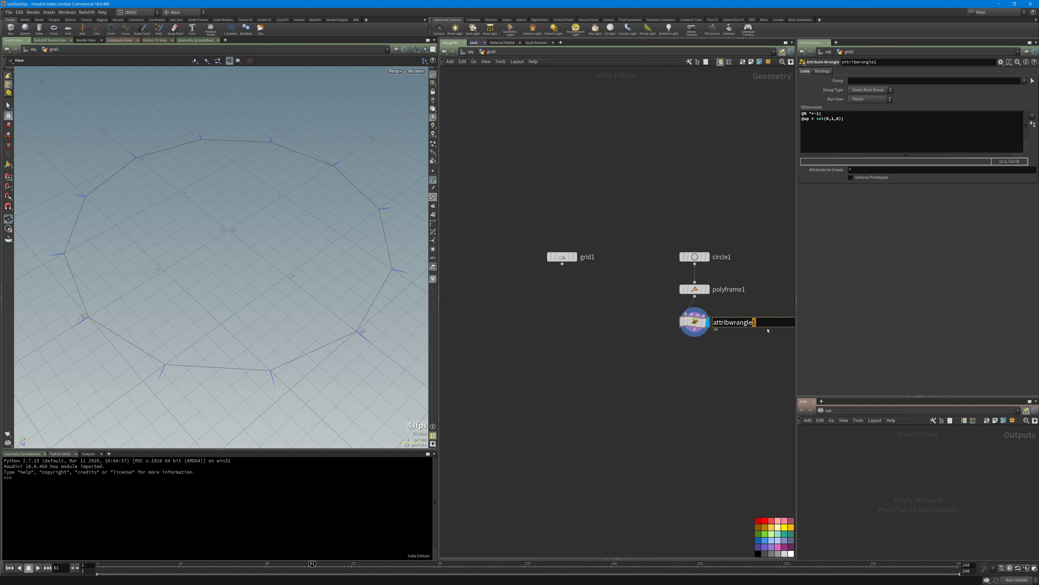
{"action": "type", "text": "_N_up"}
{"action": "key", "text": "Return"}
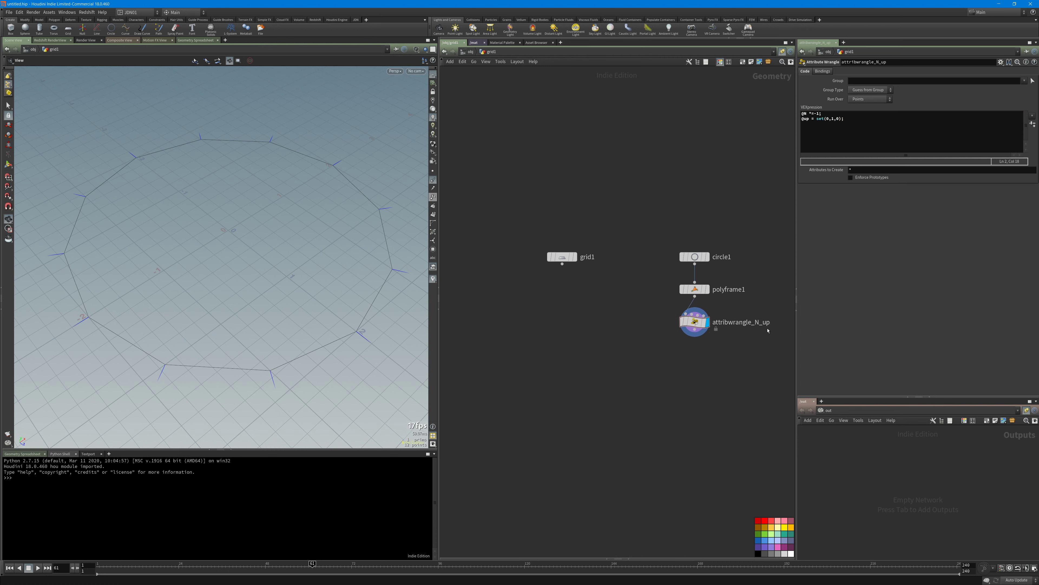
{"action": "middle_click_drag", "start_coordinate": [744, 307], "coordinate": [721, 267]}
- Add an Attribute Wrangle below attribwrangle_N_up named attribwrangle_time_offset
{"action": "key", "text": "Tab"}
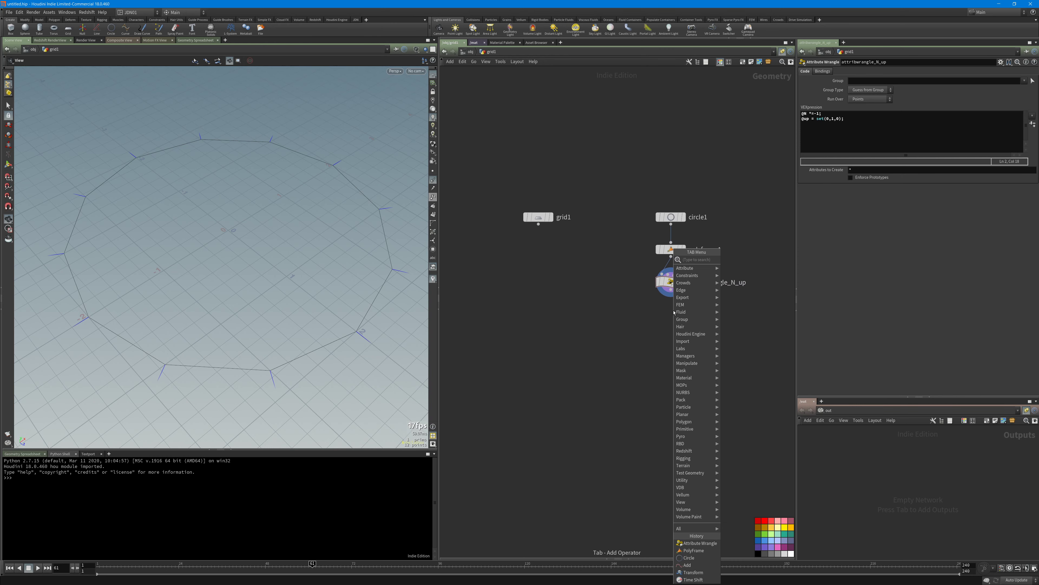
{"action": "type", "text": "aw"}
{"action": "key", "text": "Return"}
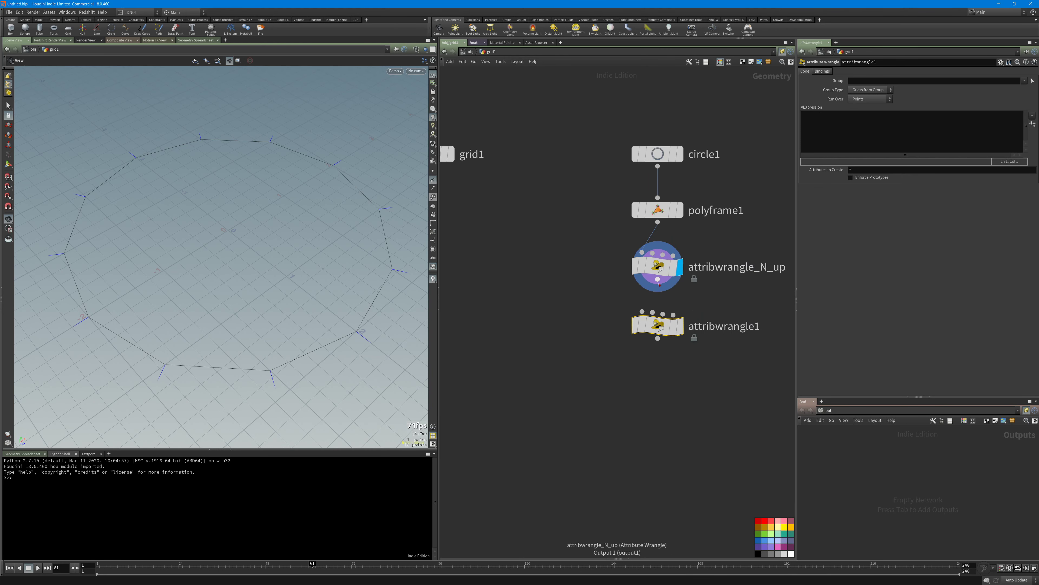
{"action": "double_click", "coordinate": [684, 337]}
{"action": "key", "text": "BackSpace"}
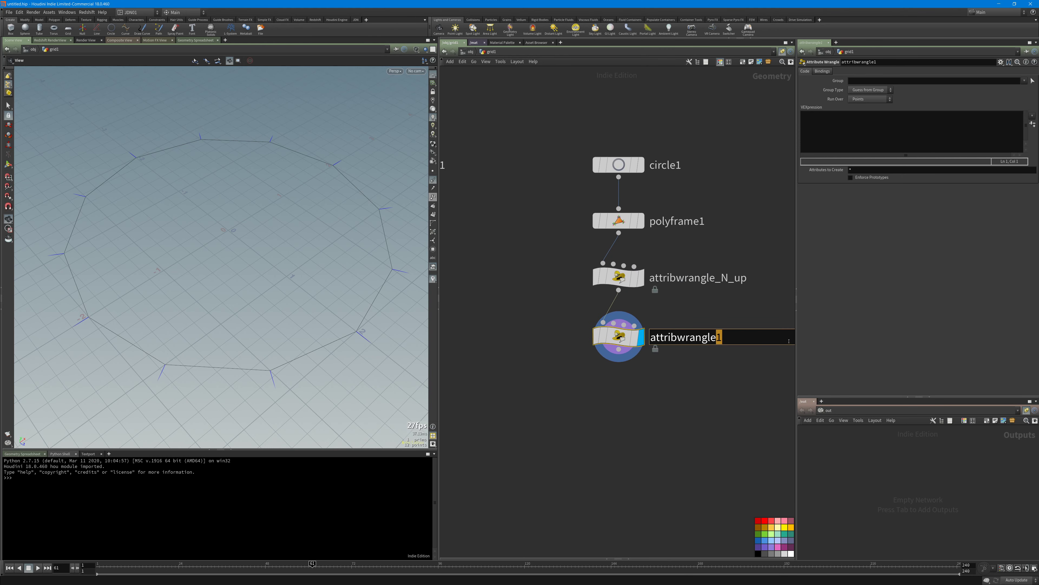
{"action": "type", "text": "_time_off"}
{"action": "type", "text": "set"}
{"action": "key", "text": "Return"}
{"action": "left_click", "coordinate": [824, 134]}
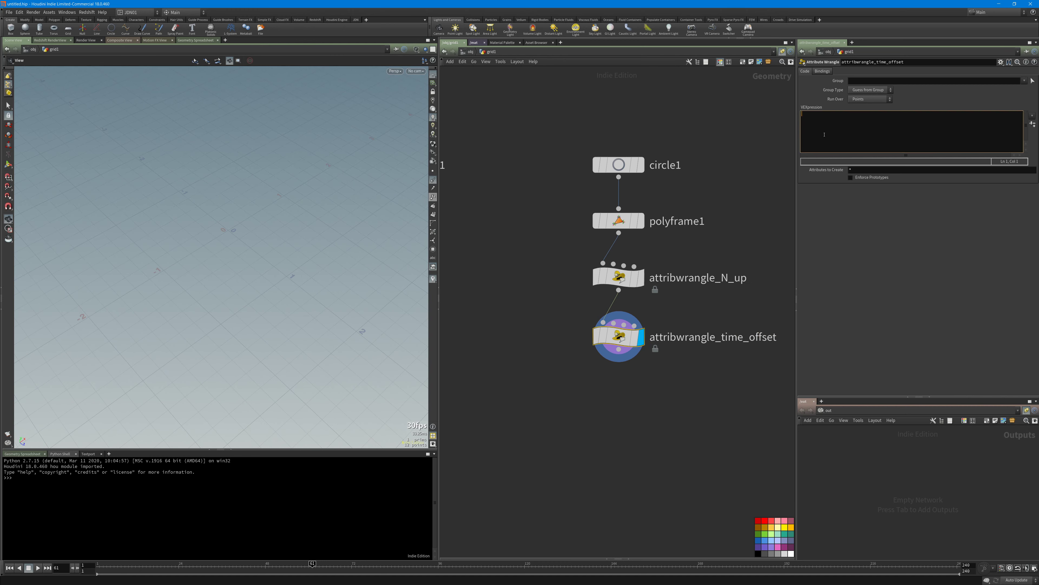
{"action": "type", "text": "@t_off ="}
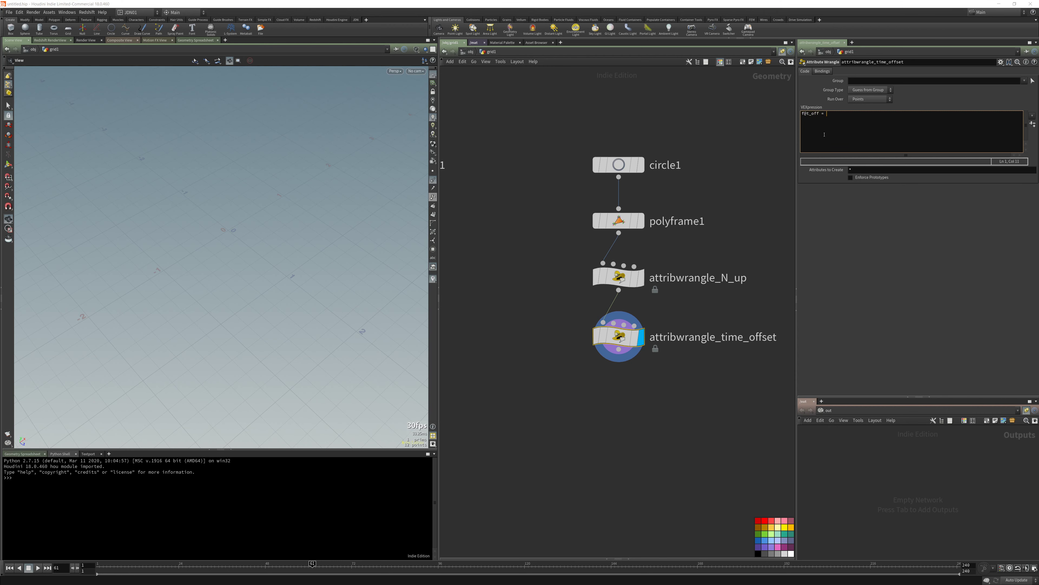
{"action": "type", "text": "hf"}
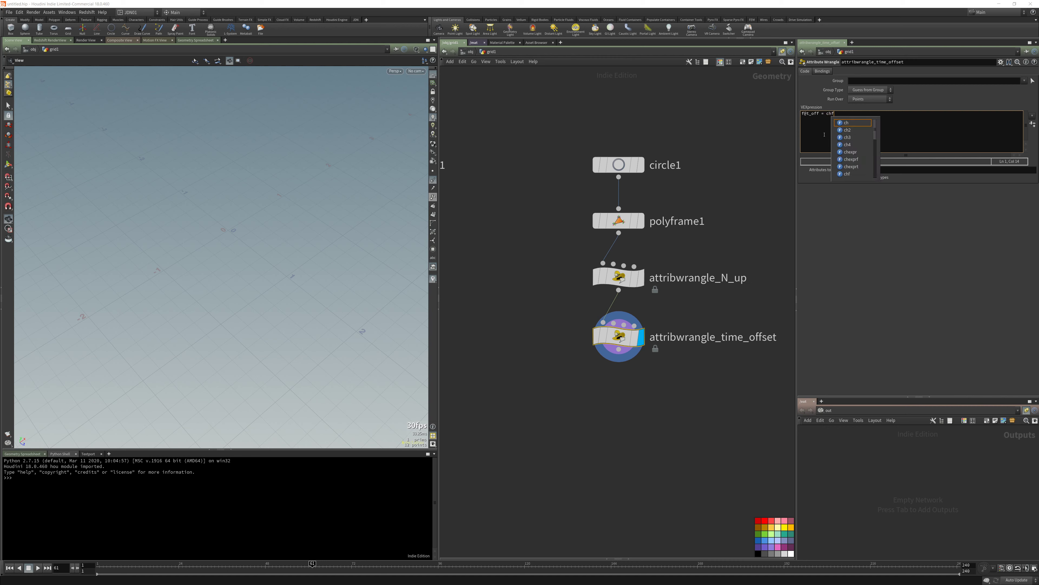
{"action": "type", "text": "(\"offset\") * @p"}
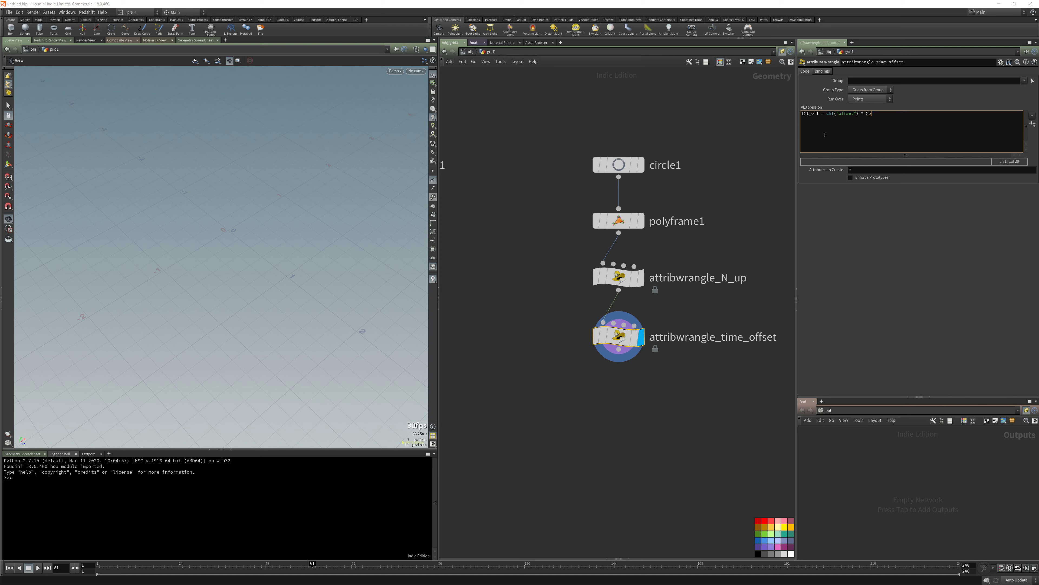
{"action": "type", "text": "tnum;"}
{"action": "left_click", "coordinate": [27, 454]}
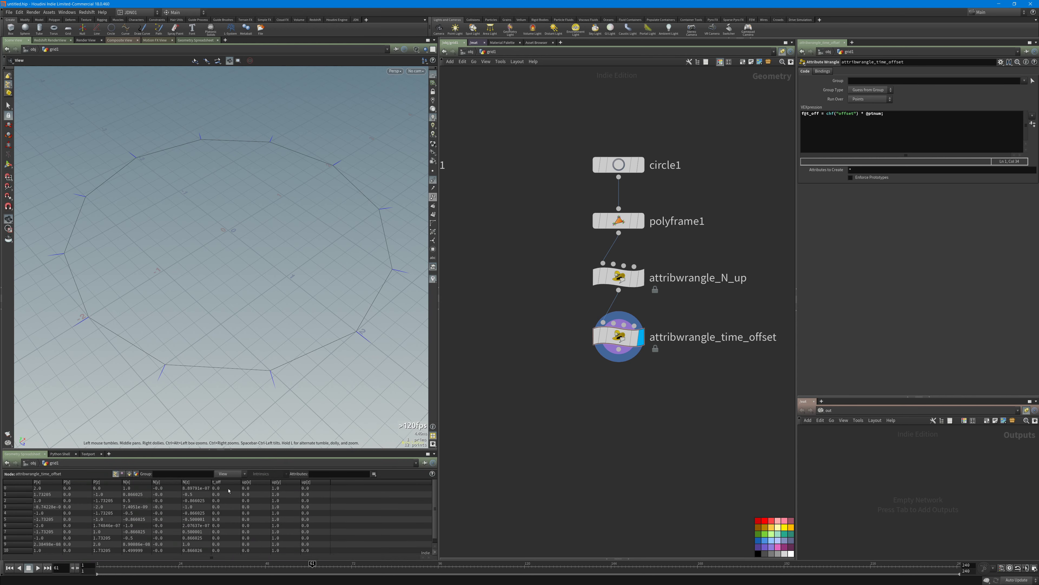
- Create the wrangle's Offset spare parameter and set it to -5
{"action": "scroll", "coordinate": [426, 484], "scroll_direction": "down", "scroll_amount": 1}
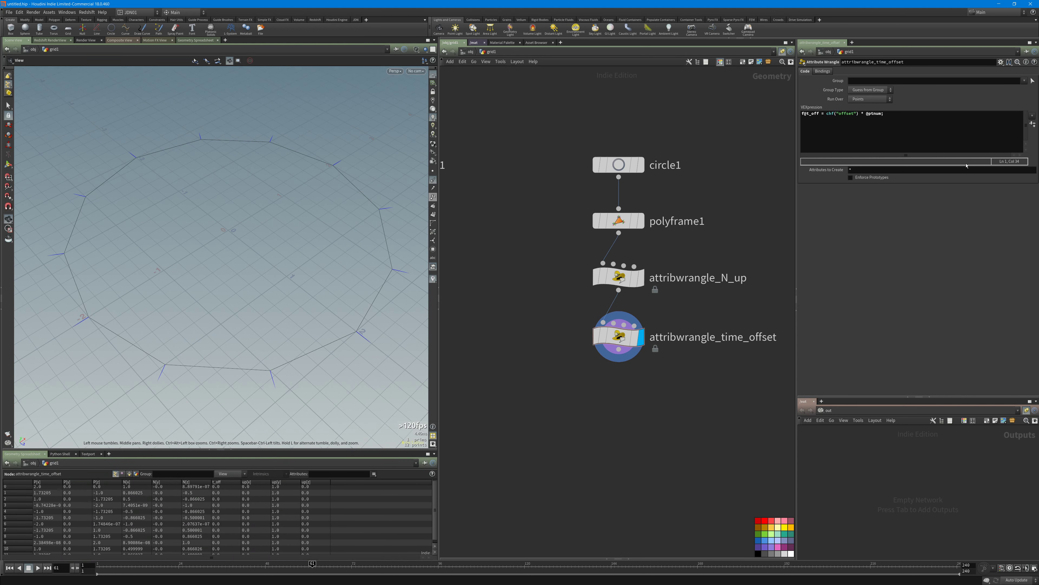
{"action": "left_click", "coordinate": [1034, 124]}
{"action": "left_click", "coordinate": [862, 188]}
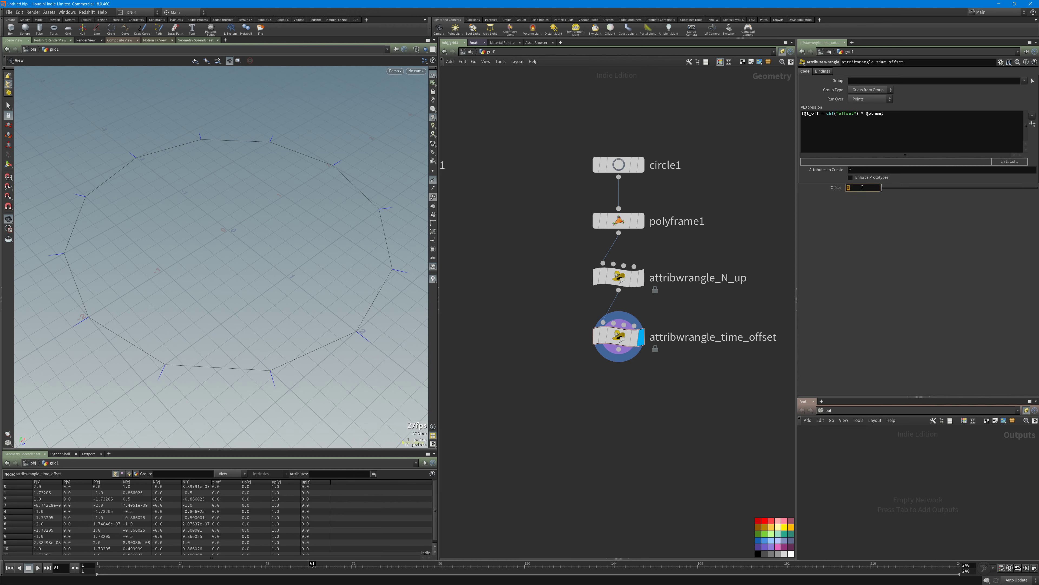
{"action": "type", "text": "5"}
{"action": "key", "text": "Return"}
- Enlarge the spreadsheet to check t_off values, then frame the whole network
{"action": "left_click_drag", "start_coordinate": [241, 453], "coordinate": [240, 331]}
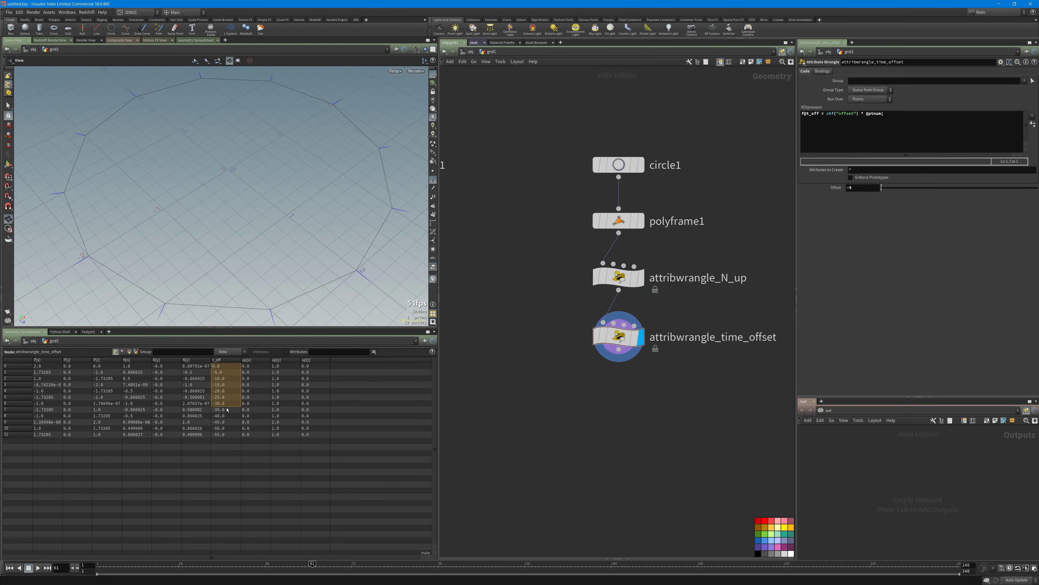
{"action": "left_click_drag", "start_coordinate": [254, 328], "coordinate": [285, 434]}
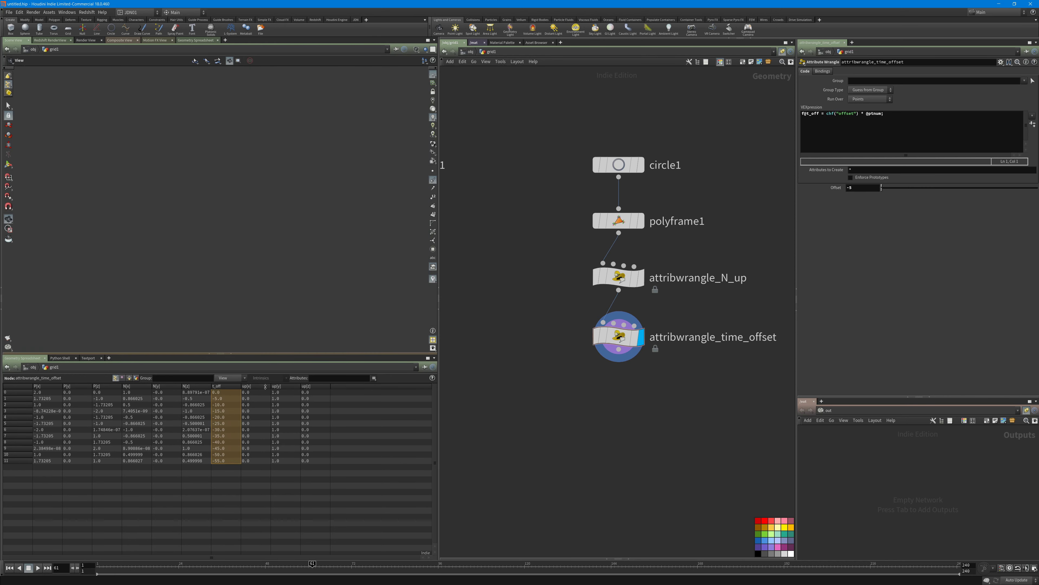
{"action": "key", "text": "h"}
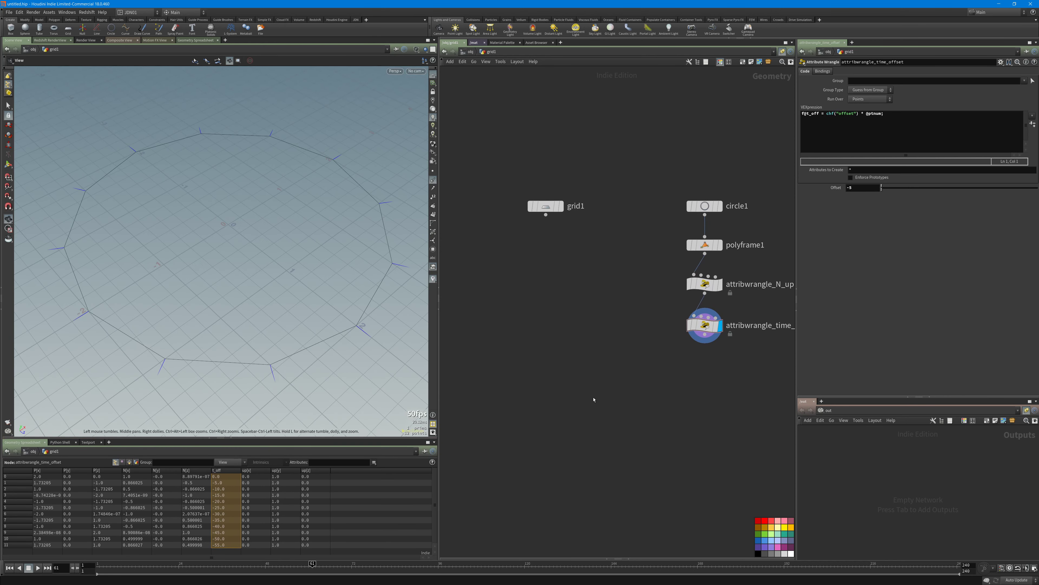
{"action": "middle_click_drag", "start_coordinate": [596, 397], "coordinate": [568, 393]}
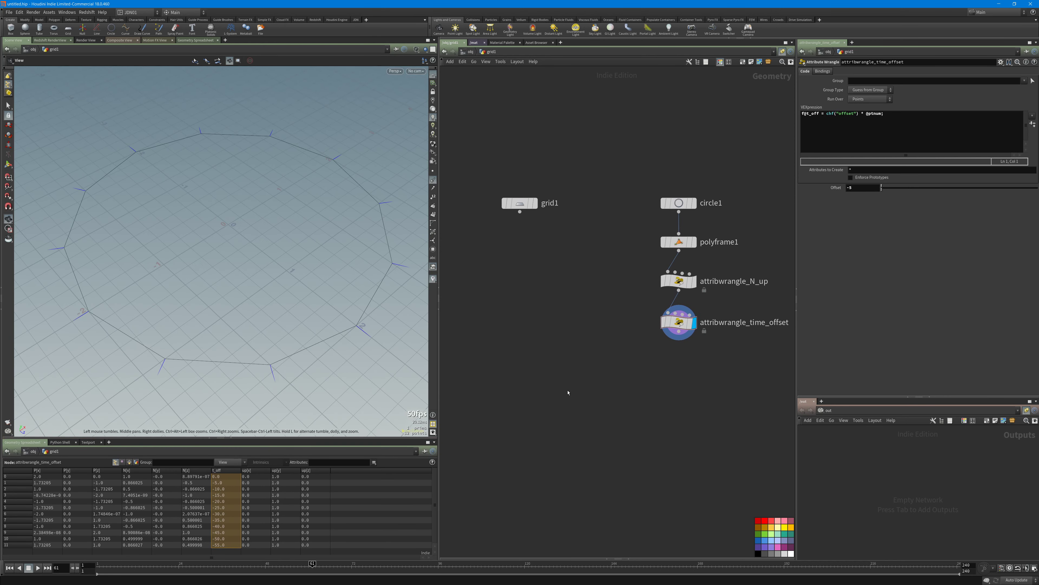
- Add a displayed transform1 node wired under grid1, hiding the normal lines
{"action": "key", "text": "Tab"}
{"action": "left_click", "coordinate": [603, 274]}
{"action": "left_click", "coordinate": [532, 270]}
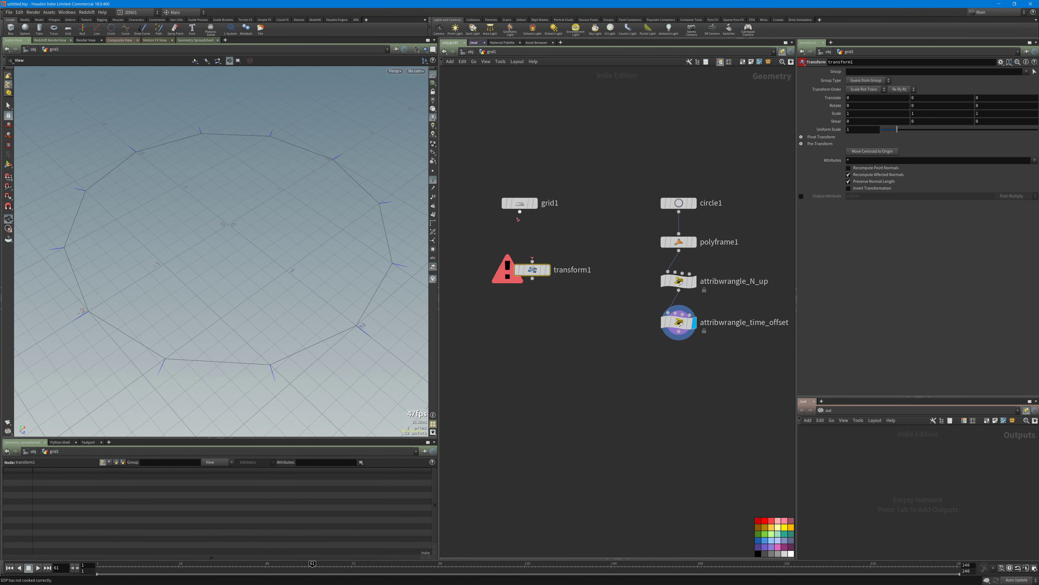
{"action": "mouse_move", "coordinate": [519, 212]}
{"action": "left_mouse_down"}
{"action": "mouse_move", "coordinate": [532, 260]}
{"action": "mouse_move", "coordinate": [520, 259]}
{"action": "left_mouse_up"}
{"action": "left_click", "coordinate": [547, 269]}
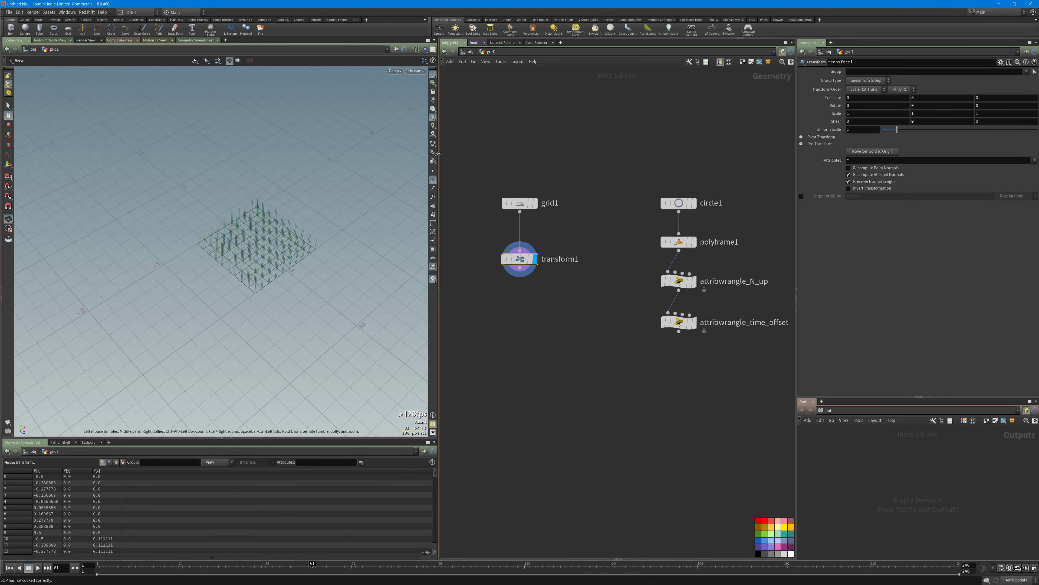
{"action": "left_click", "coordinate": [433, 181]}
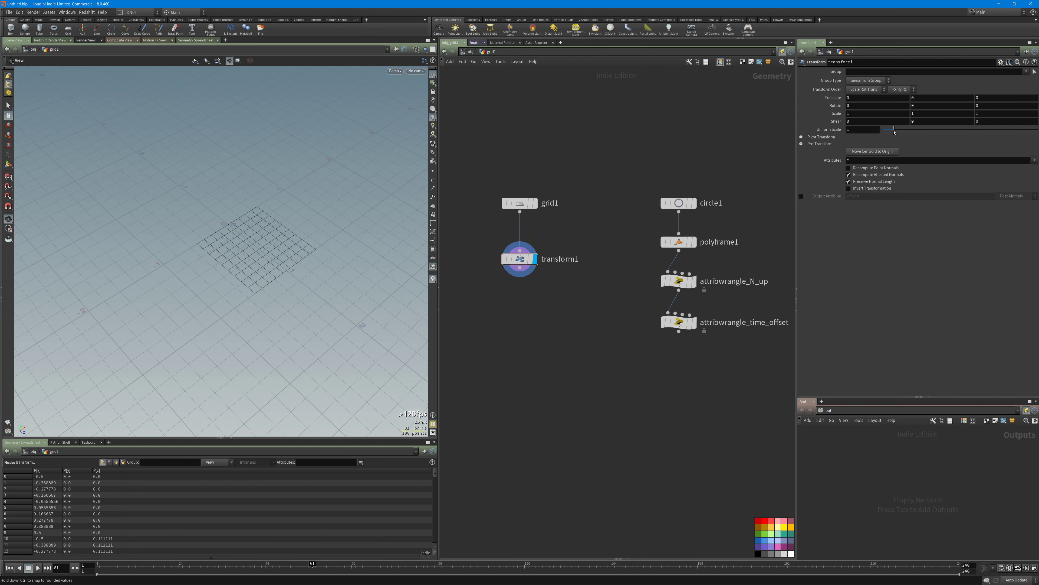
- Keyframe Uniform Scale at 0 on frame 1 and 1 on frame 46
{"action": "left_click_drag", "start_coordinate": [896, 129], "coordinate": [881, 130]}
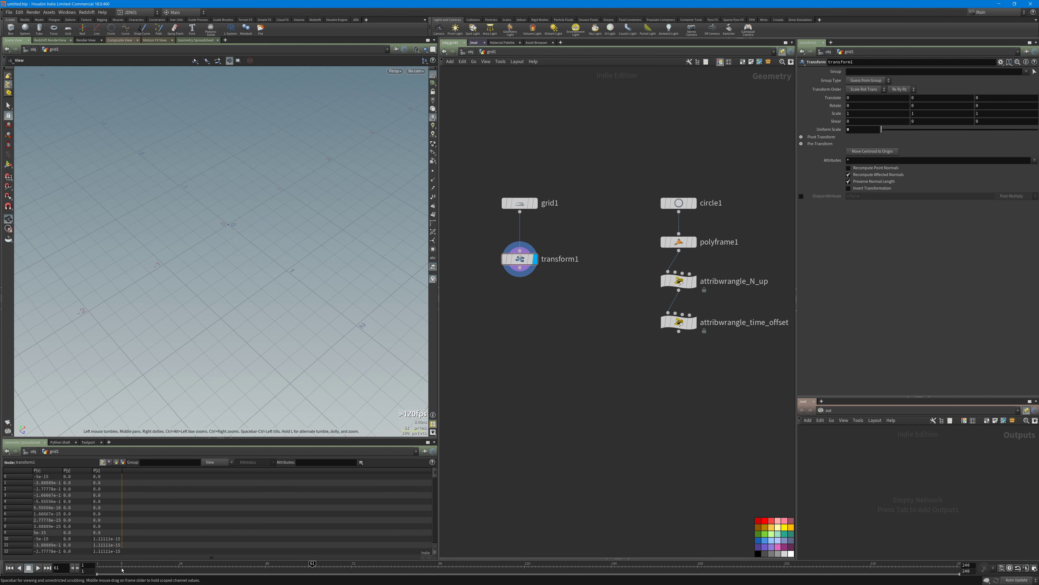
{"action": "key", "text": "ctrl+Up"}
{"action": "left_click", "coordinate": [846, 130], "text": "alt"}
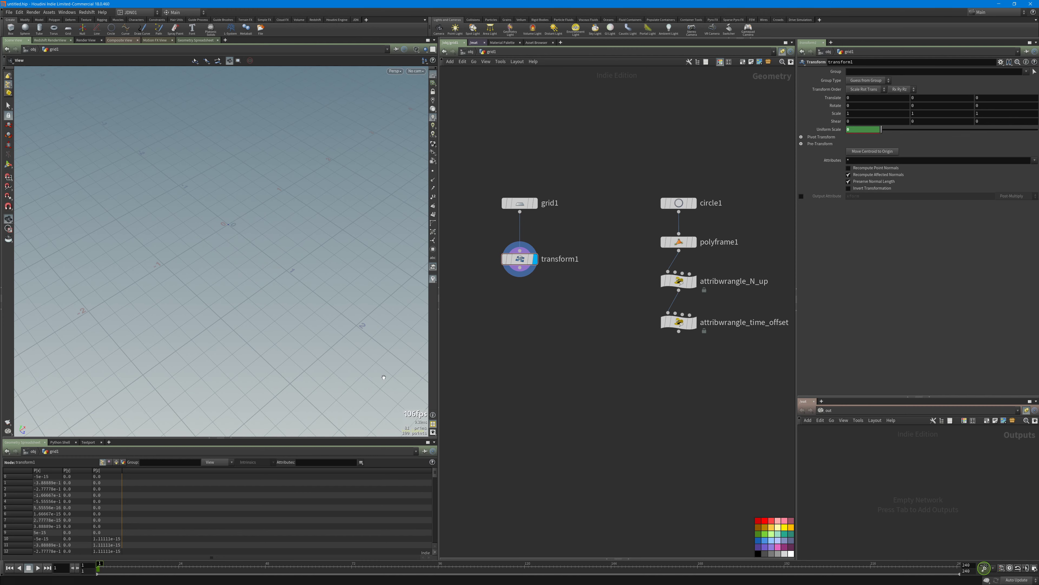
{"action": "left_click_drag", "start_coordinate": [179, 567], "coordinate": [269, 568]}
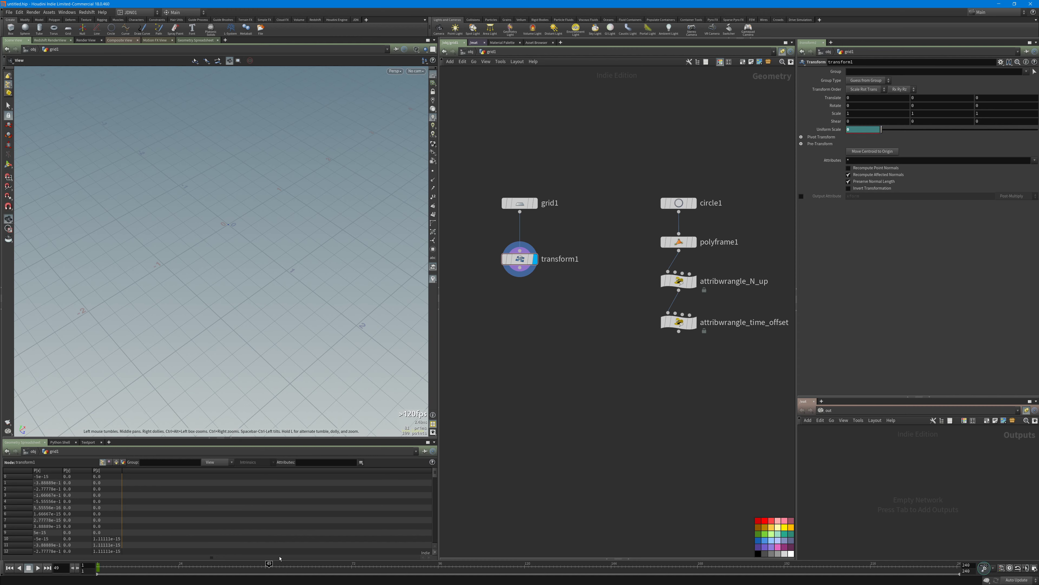
{"action": "left_click_drag", "start_coordinate": [881, 130], "coordinate": [897, 129]}
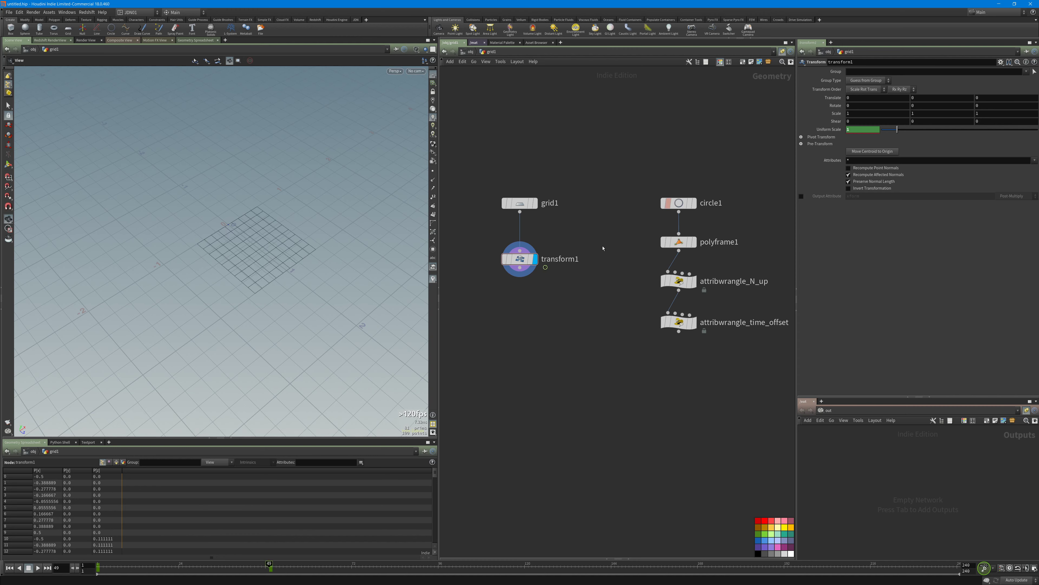
{"action": "mouse_move", "coordinate": [266, 563]}
{"action": "left_mouse_down"}
{"action": "mouse_move", "coordinate": [109, 565]}
{"action": "mouse_move", "coordinate": [265, 565]}
{"action": "left_mouse_up"}
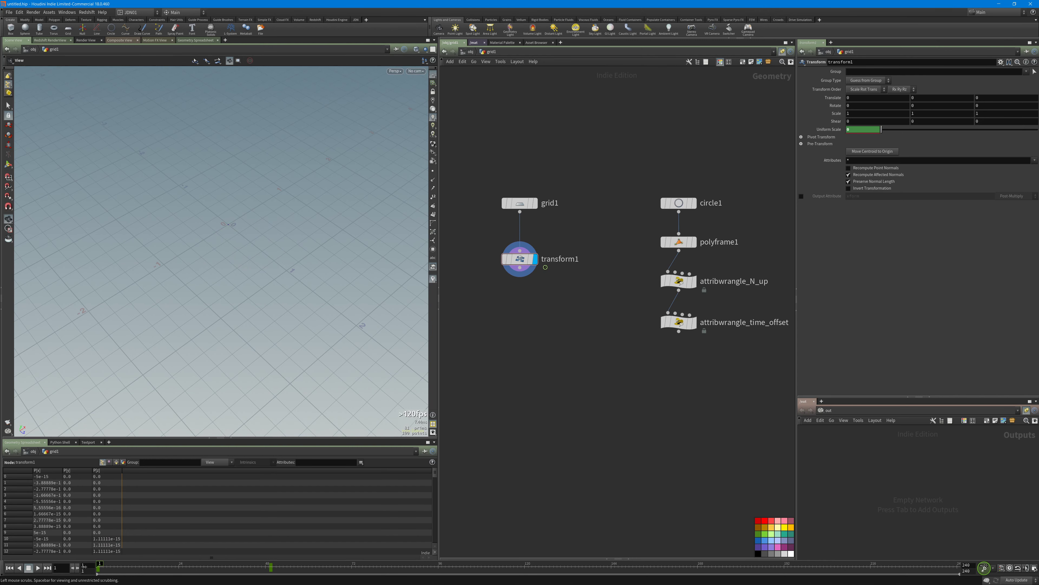
{"action": "middle_click_drag", "start_coordinate": [591, 340], "coordinate": [585, 302]}
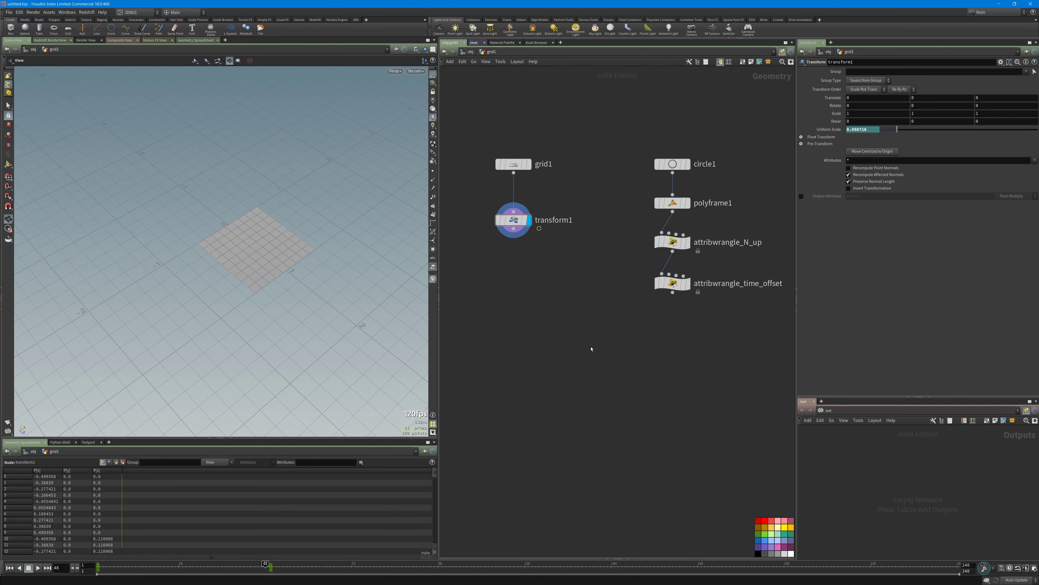
- Add a Copy to Points node to the network
{"action": "key", "text": "Tab"}
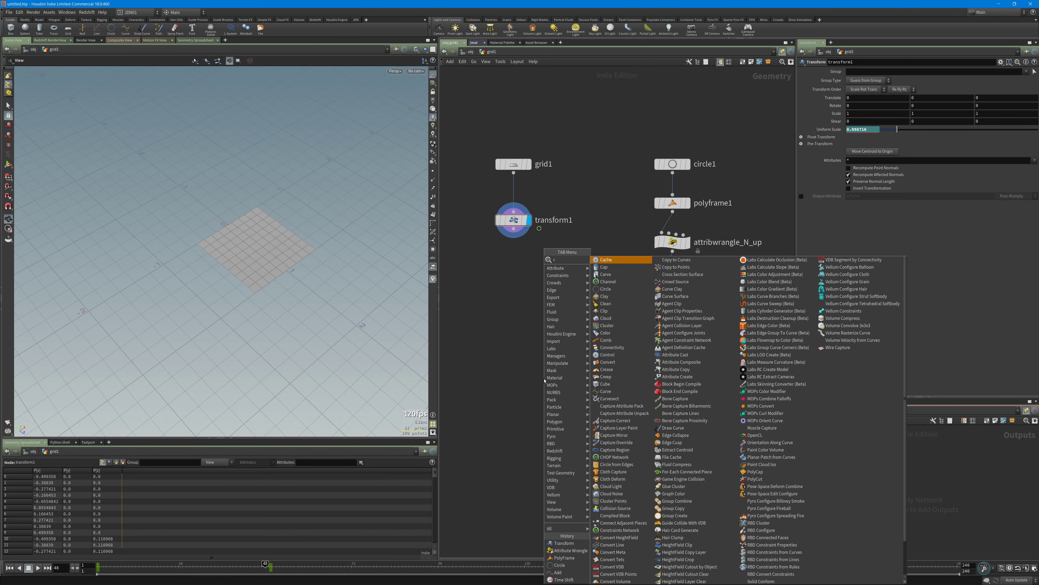
{"action": "type", "text": "copy"}
{"action": "key", "text": "Down"}
{"action": "key", "text": "Down"}
{"action": "key", "text": "Down"}
{"action": "key", "text": "Up"}
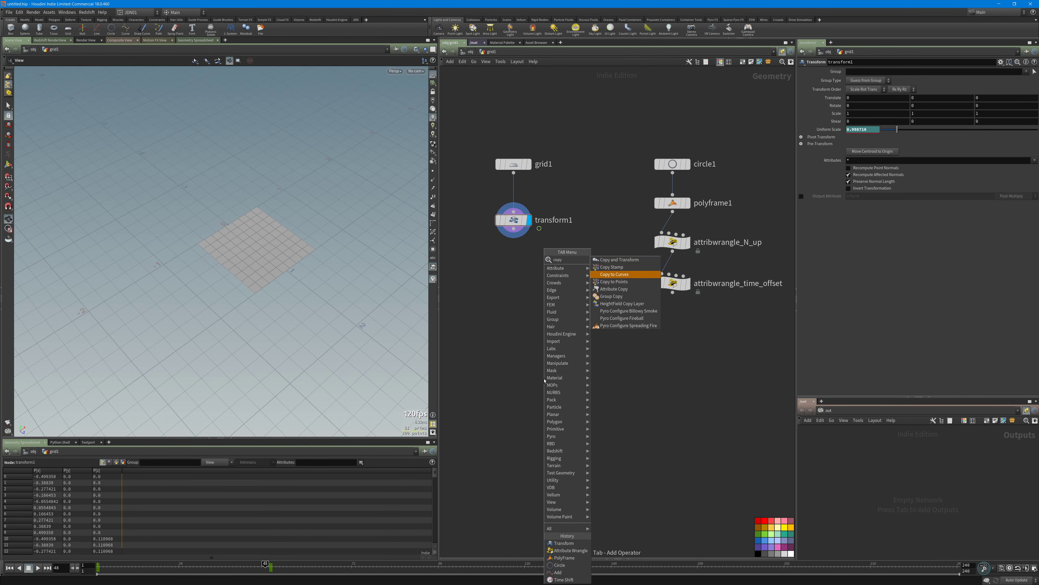
{"action": "key", "text": "Down"}
{"action": "key", "text": "Return"}
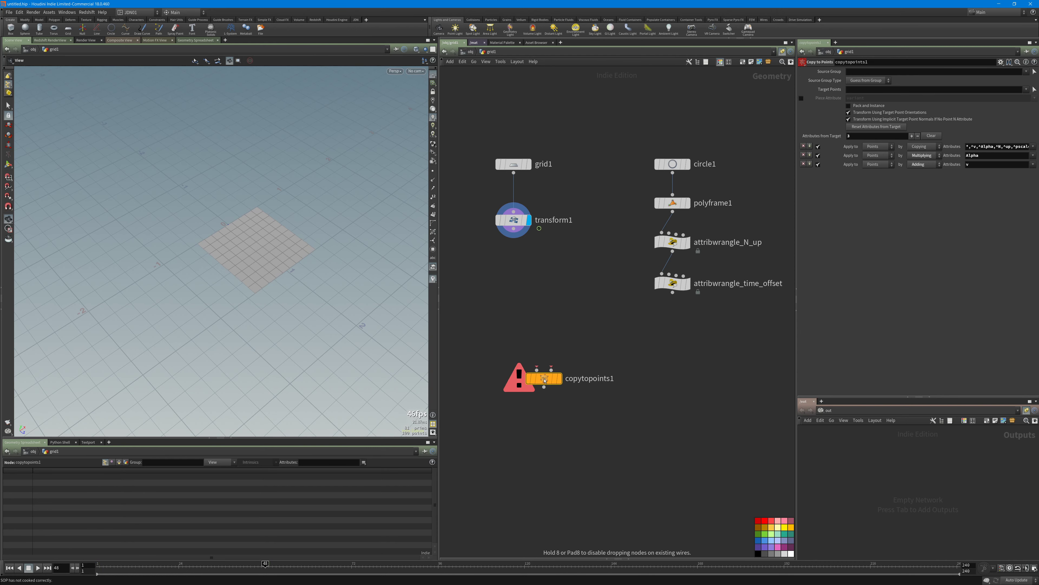
{"action": "left_click", "coordinate": [526, 452]}
- Add a For-Each Point loop wrapping copytopoints1, fed by transform1, and display its output
{"action": "key", "text": "Tab"}
{"action": "type", "text": "for"}
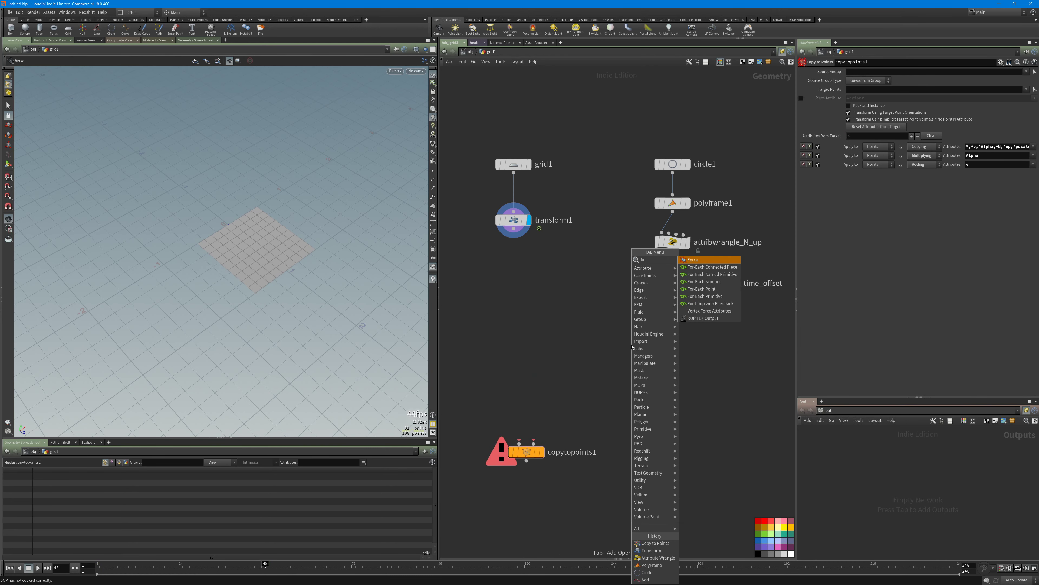
{"action": "key", "text": "Down"}
{"action": "key", "text": "Down"}
{"action": "key", "text": "Down"}
{"action": "key", "text": "Down"}
{"action": "key", "text": "Return"}
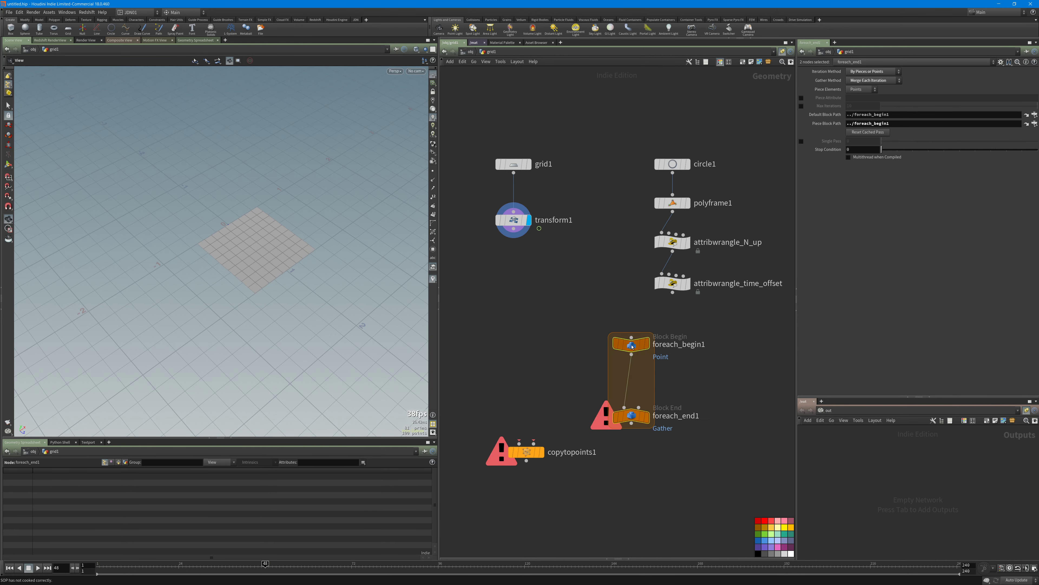
{"action": "left_click", "coordinate": [664, 339]}
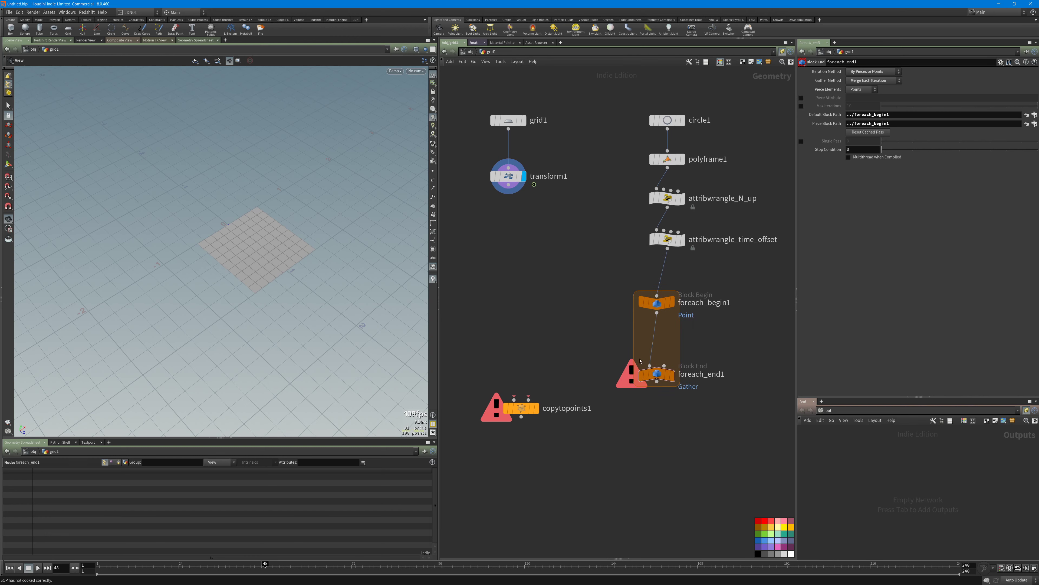
{"action": "mouse_move", "coordinate": [626, 338]}
{"action": "left_mouse_down"}
{"action": "mouse_move", "coordinate": [529, 399]}
{"action": "mouse_move", "coordinate": [508, 185]}
{"action": "left_mouse_up"}
{"action": "mouse_move", "coordinate": [521, 416]}
{"action": "left_mouse_down"}
{"action": "mouse_move", "coordinate": [650, 366]}
{"action": "mouse_move", "coordinate": [566, 480]}
{"action": "left_mouse_up"}
{"action": "left_click", "coordinate": [579, 480]}
{"action": "middle_click_drag", "start_coordinate": [534, 231], "coordinate": [559, 297]}
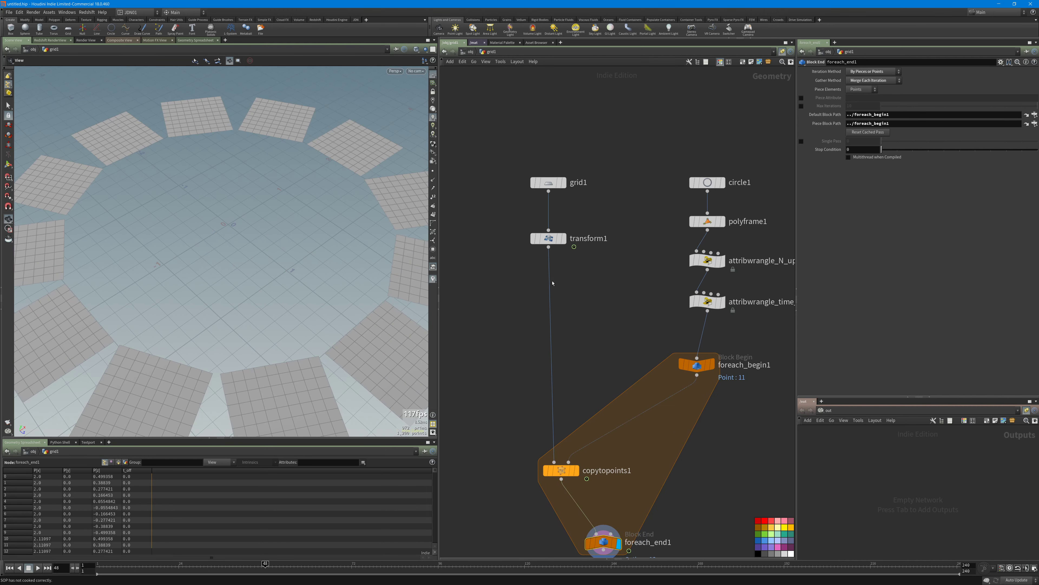
- Insert a Time Shift on transform1's wire with Frame '$F + point("../foreach_begin1/", 0, "t_off", 0)'
{"action": "key", "text": "Tab"}
{"action": "type", "text": "time"}
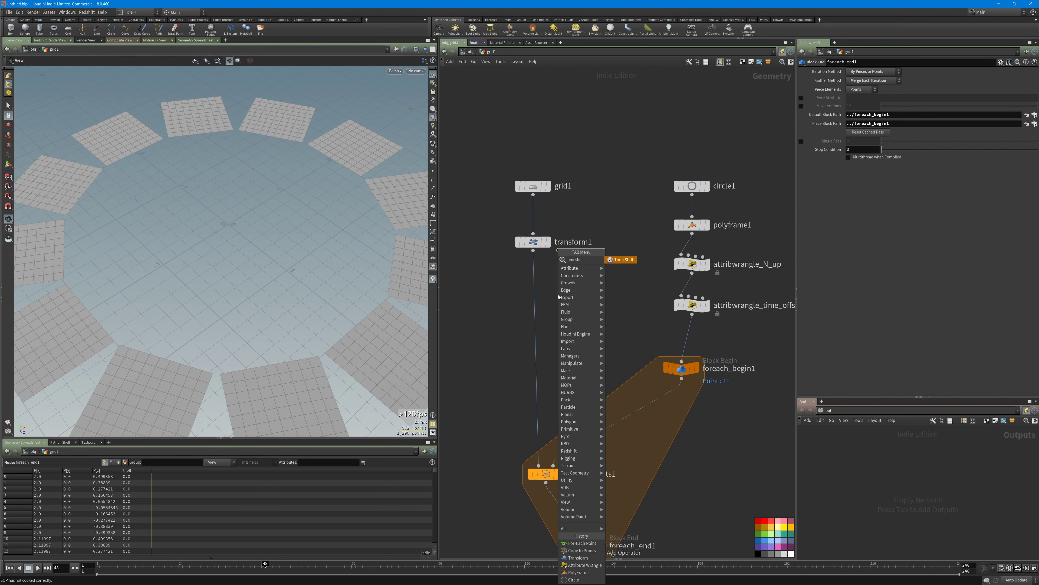
{"action": "key", "text": "Return"}
{"action": "left_click", "coordinate": [558, 294]}
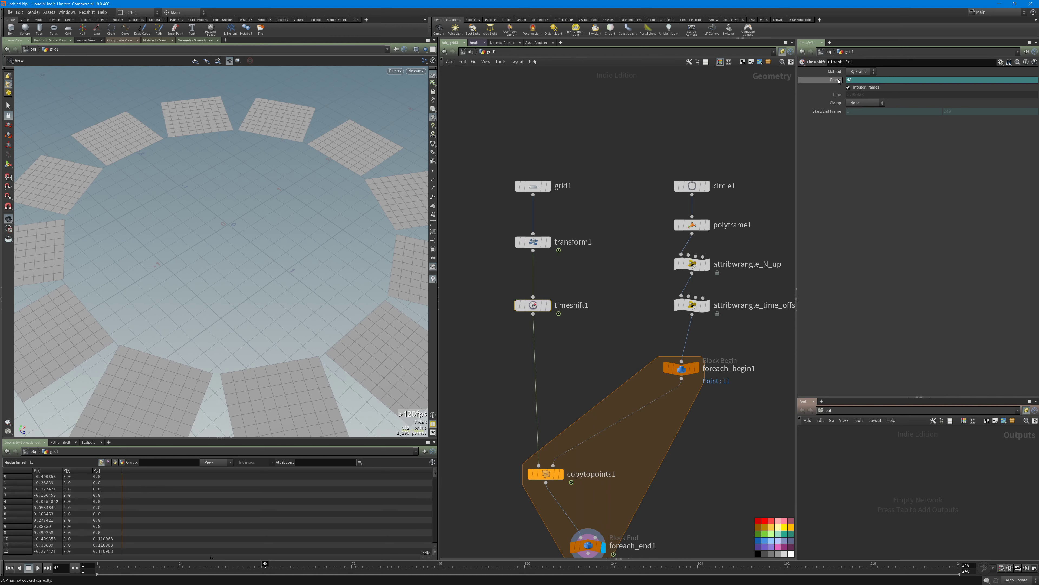
{"action": "left_click", "coordinate": [861, 81]}
{"action": "type", "text": "$F + point(\"../"}
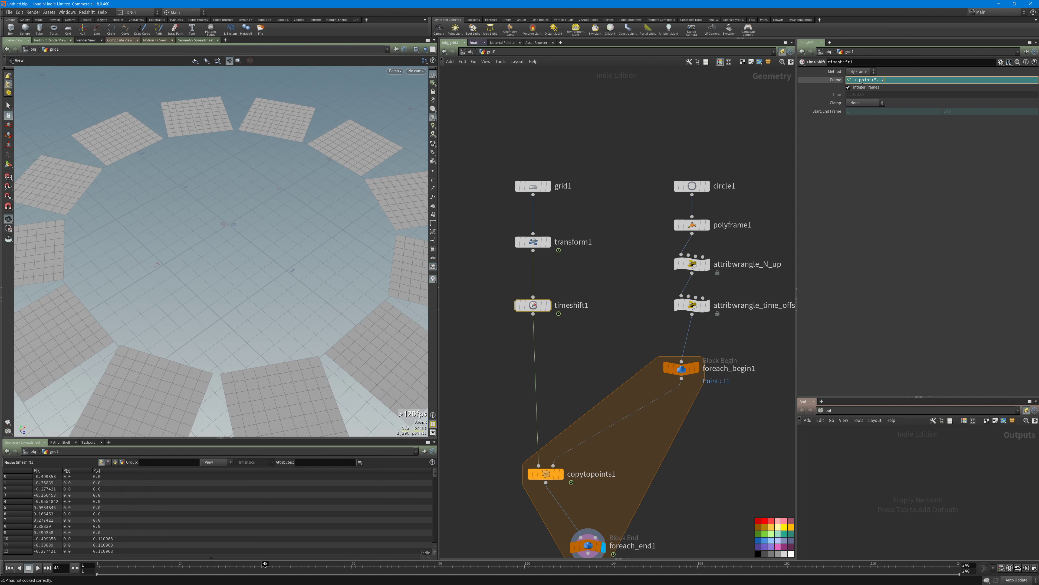
{"action": "type", "text": "foreach_begin1/\""}
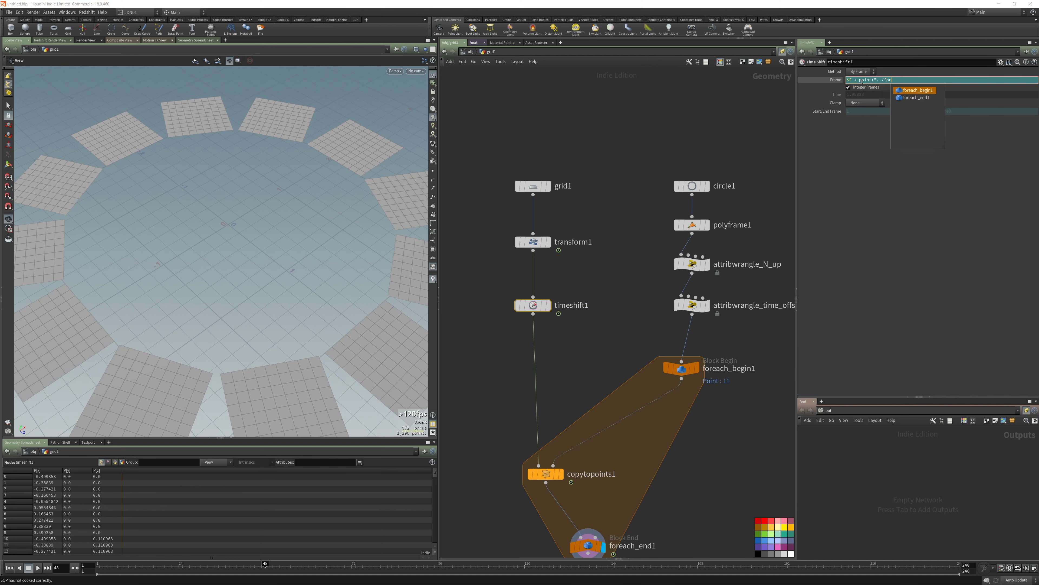
{"action": "type", "text": ", 0, \""}
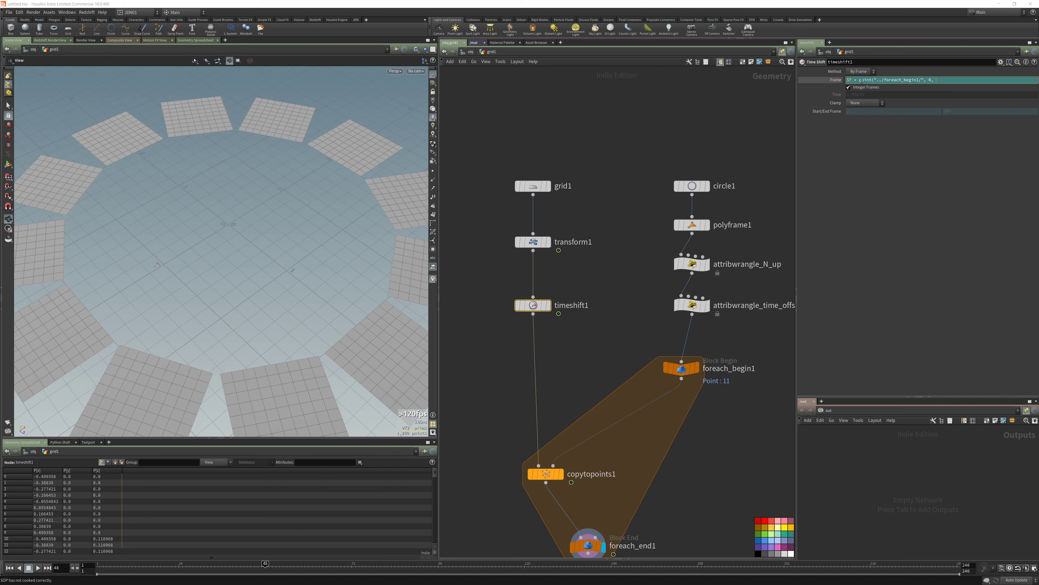
{"action": "type", "text": "t"}
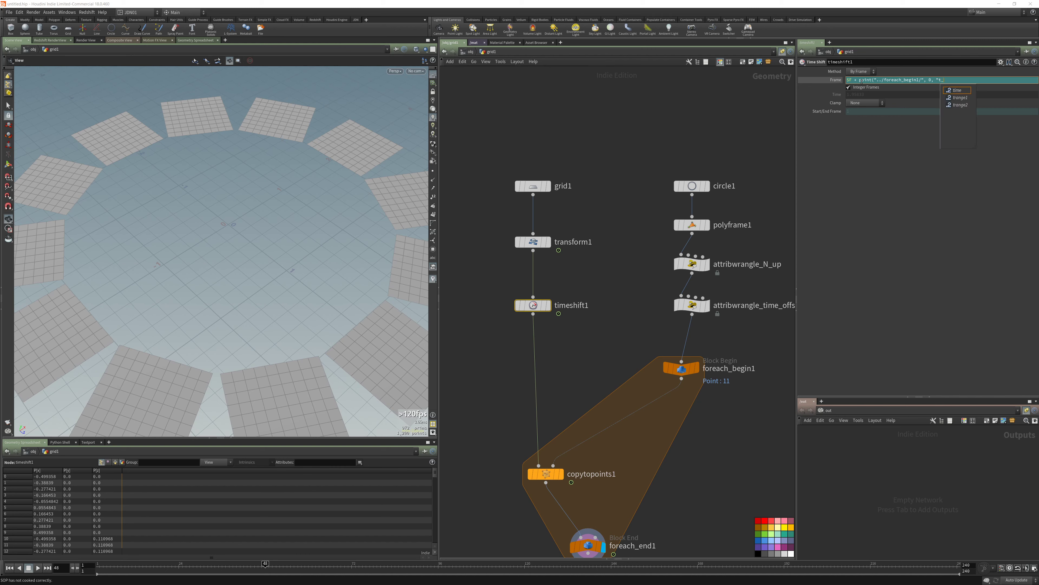
{"action": "type", "text": "_"}
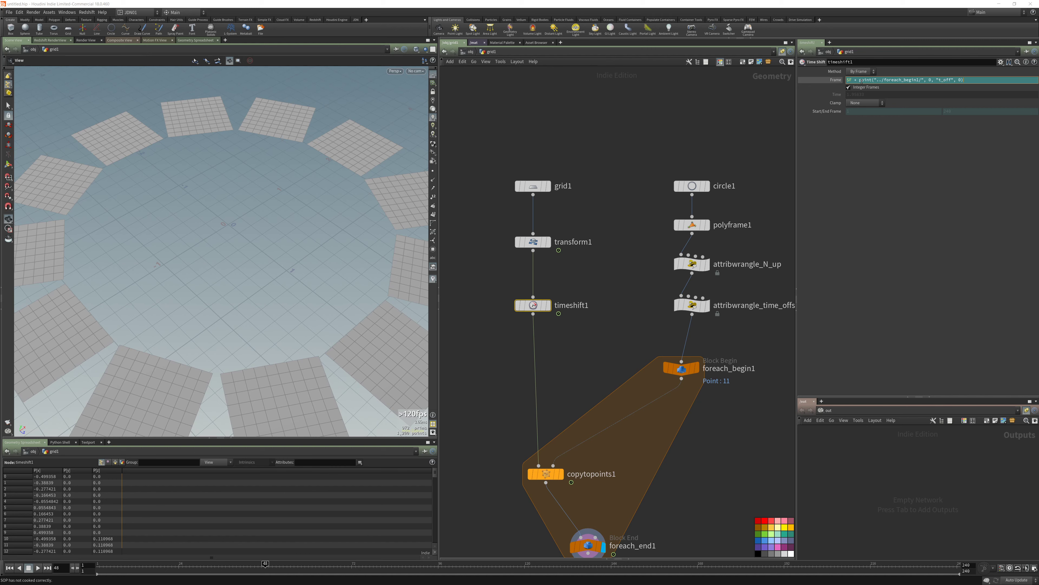
{"action": "key", "text": "Return"}
- Rearrange foreach_end1, orbit the ring, and scrub the timeline to frame 32
{"action": "middle_click_drag", "start_coordinate": [614, 346], "coordinate": [620, 240]}
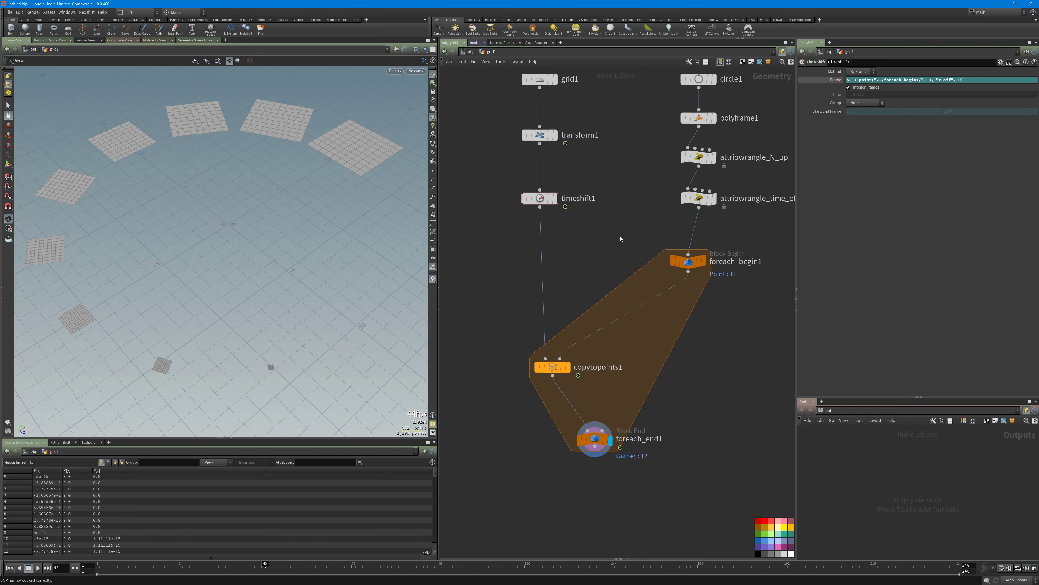
{"action": "left_click_drag", "start_coordinate": [594, 438], "coordinate": [580, 447]}
{"action": "mouse_move", "coordinate": [229, 213]}
{"action": "left_mouse_down"}
{"action": "mouse_move", "coordinate": [250, 228]}
{"action": "mouse_move", "coordinate": [254, 247]}
{"action": "left_mouse_up"}
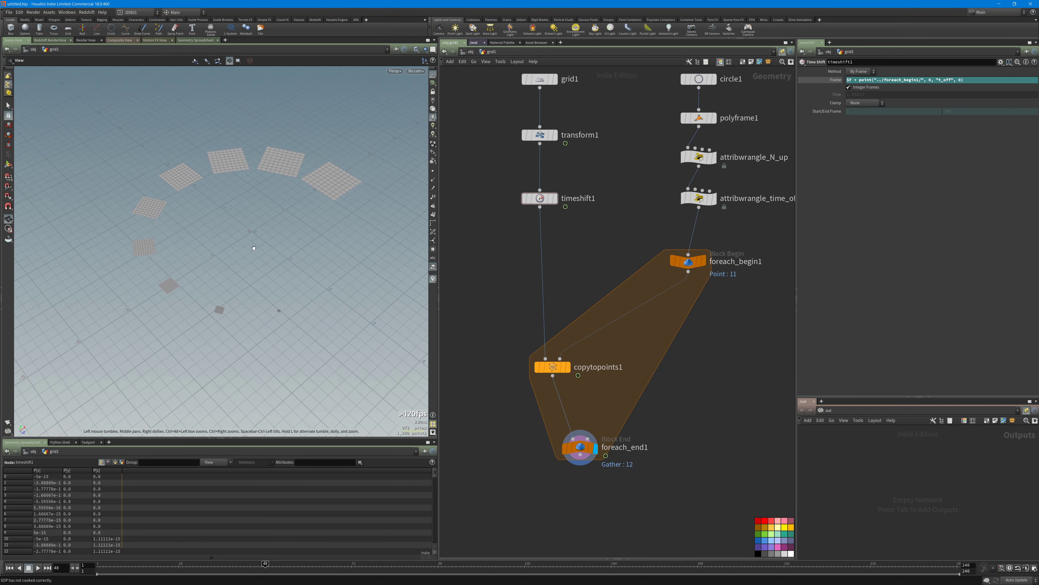
{"action": "left_click_drag", "start_coordinate": [100, 565], "coordinate": [474, 565]}
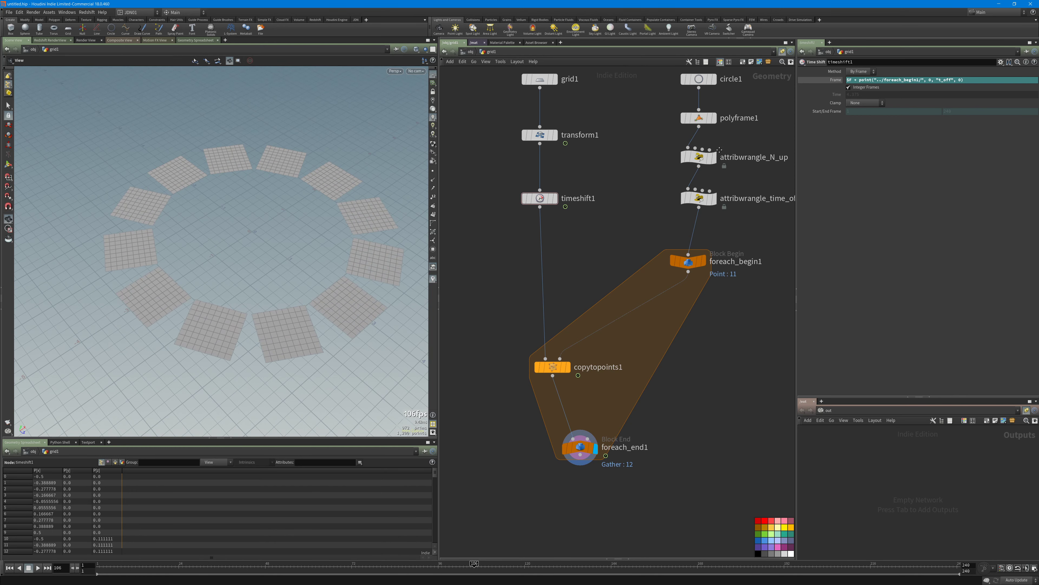
- Increase circle1's Divisions to 32 and play the animation to watch the ring build
{"action": "key", "text": "h"}
{"action": "left_click", "coordinate": [680, 176]}
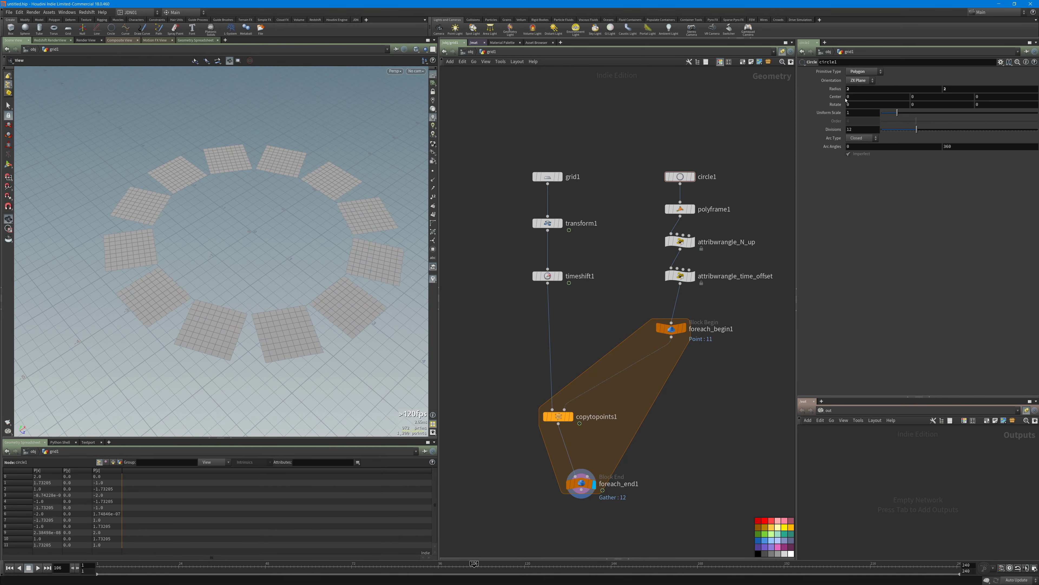
{"action": "left_click_drag", "start_coordinate": [917, 129], "coordinate": [981, 130]}
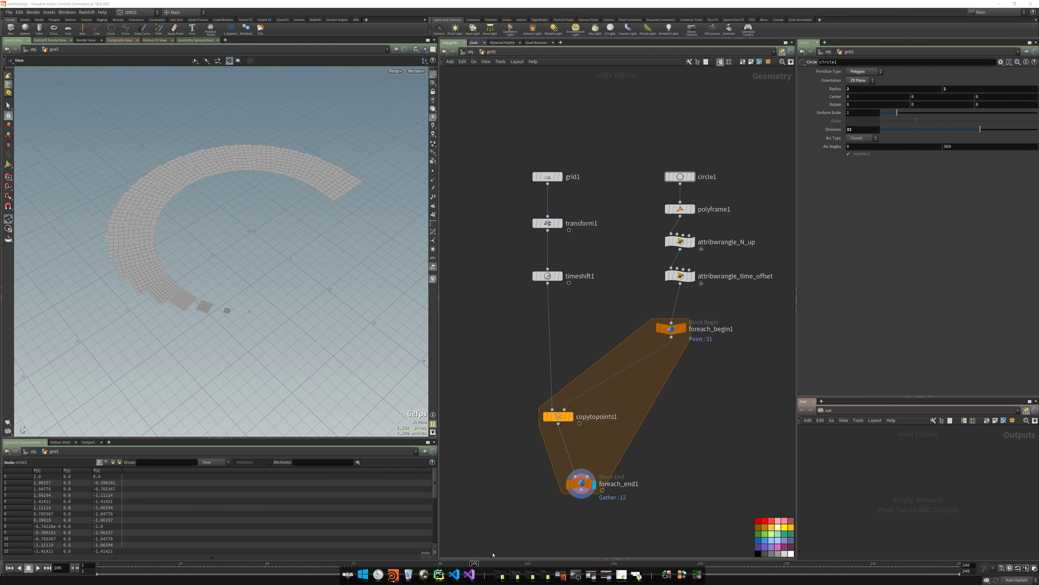
{"action": "key", "text": "Up"}
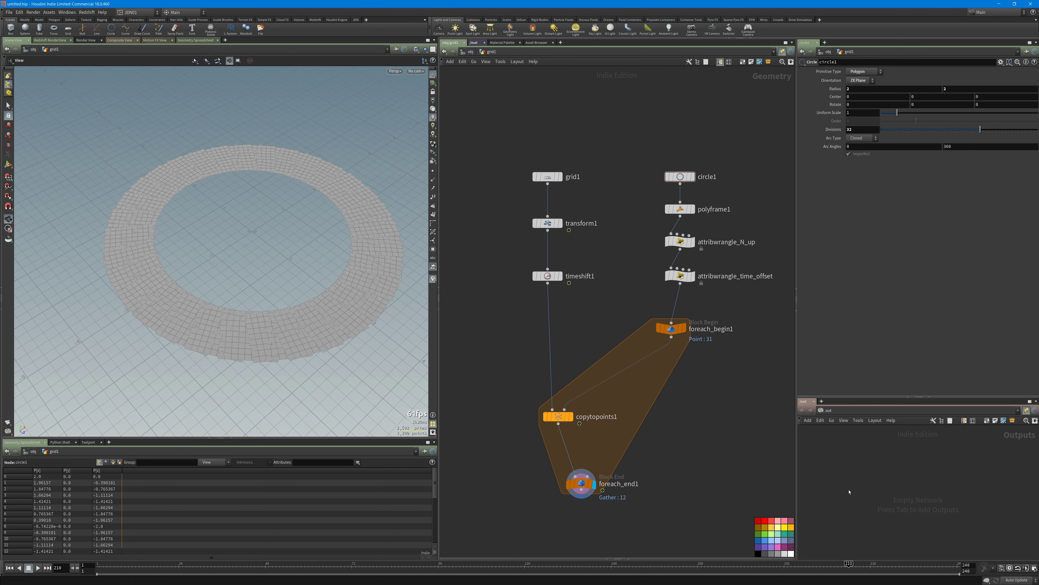
{"action": "key", "text": "Tab"}
- Insert a Transform after timeshift1 rotating the grids -9.9, 40, 26 degrees, then review the twisted ring
{"action": "type", "text": "tra"}
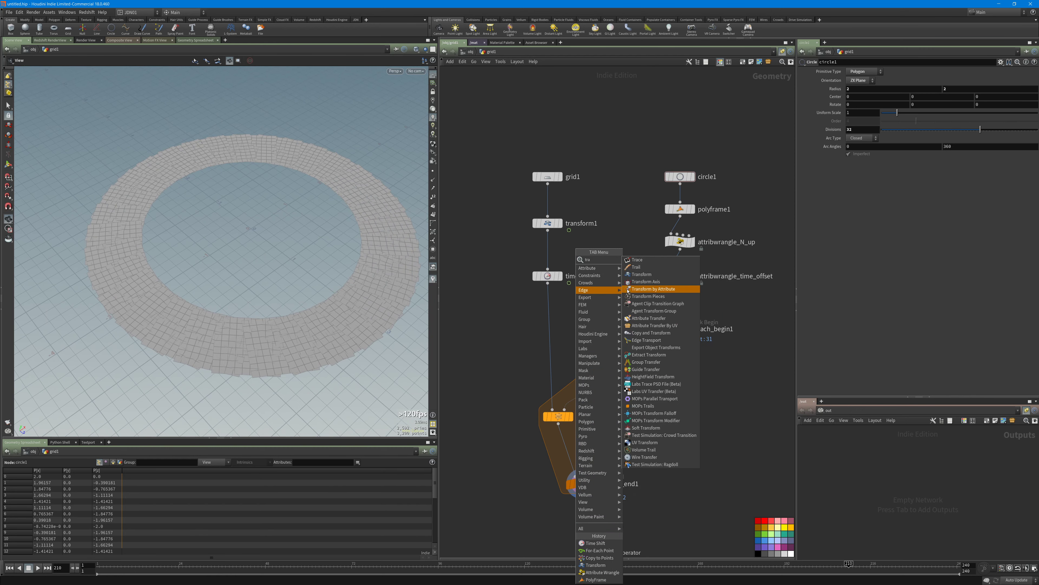
{"action": "left_click", "coordinate": [642, 274]}
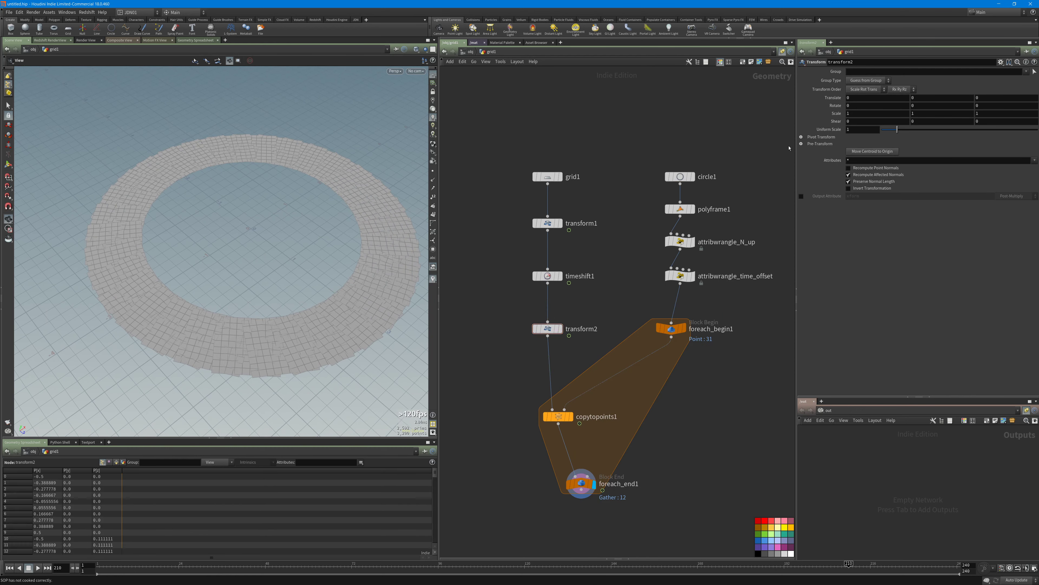
{"action": "mouse_move", "coordinate": [862, 107]}
{"action": "middle_mouse_down"}
{"action": "mouse_move", "coordinate": [766, 97]}
{"action": "mouse_move", "coordinate": [856, 102]}
{"action": "middle_mouse_up"}
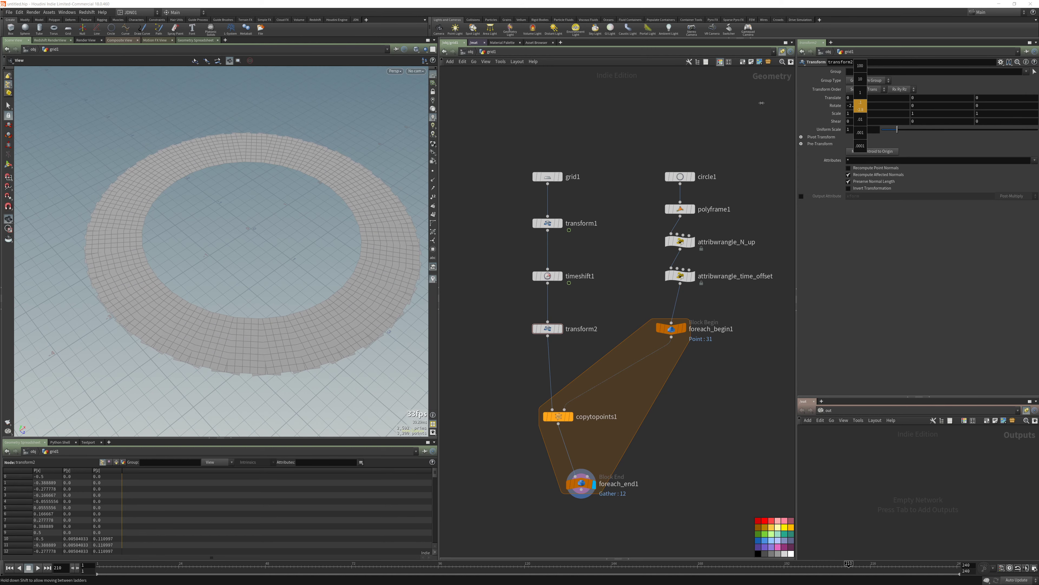
{"action": "mouse_move", "coordinate": [761, 103]}
{"action": "middle_mouse_down"}
{"action": "mouse_move", "coordinate": [903, 137]}
{"action": "mouse_move", "coordinate": [921, 89]}
{"action": "middle_mouse_up"}
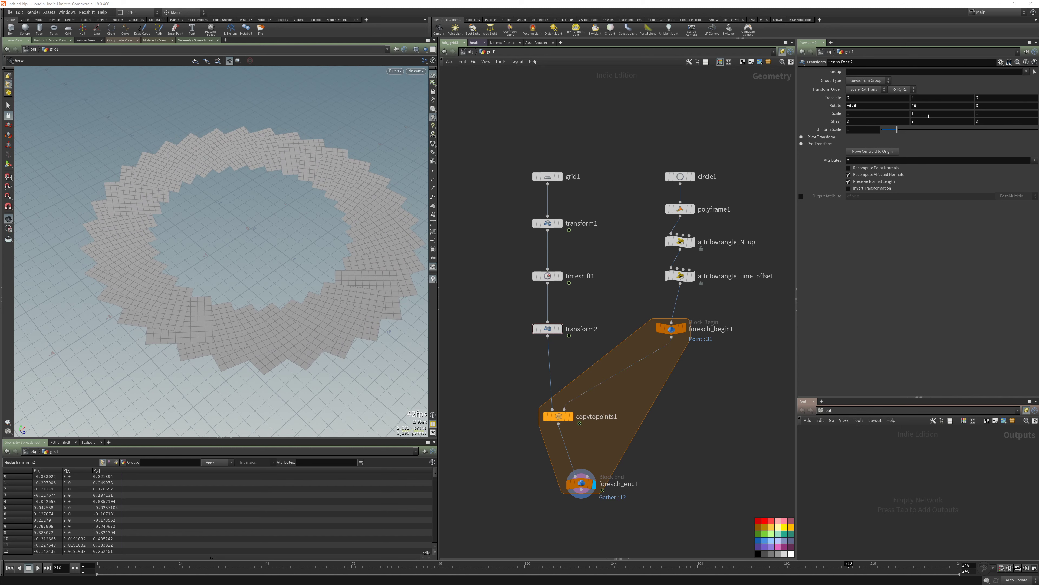
{"action": "middle_click_drag", "start_coordinate": [980, 105], "coordinate": [25, 91]}
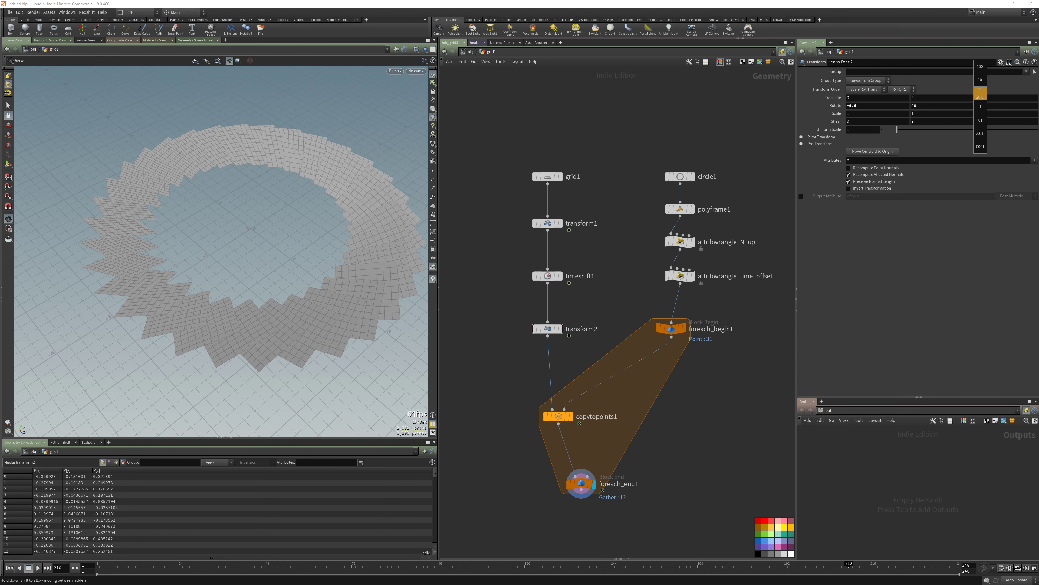
{"action": "left_click_drag", "start_coordinate": [167, 565], "coordinate": [99, 565]}
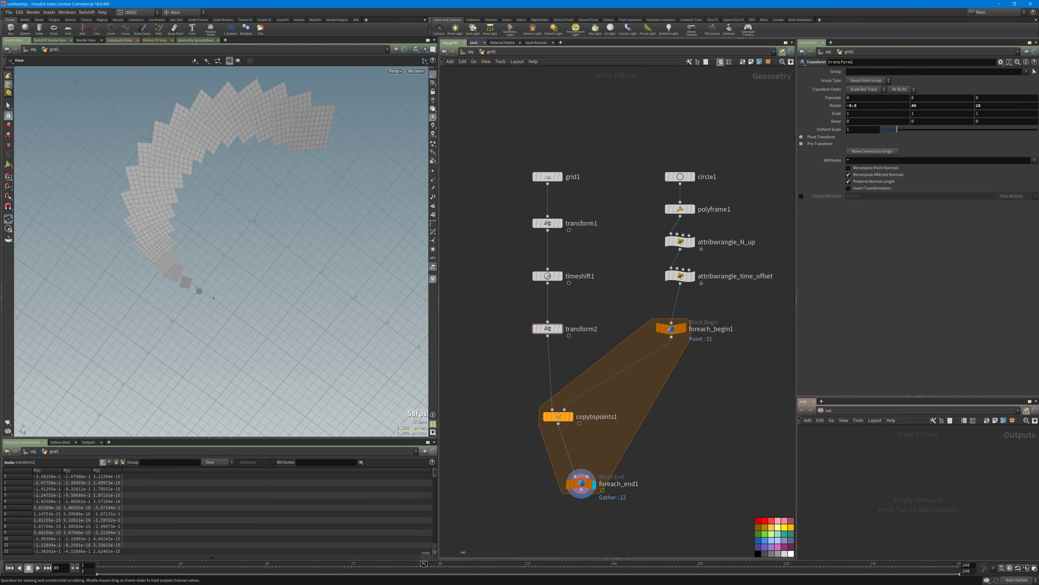
{"action": "left_click_drag", "start_coordinate": [232, 232], "coordinate": [259, 225]}
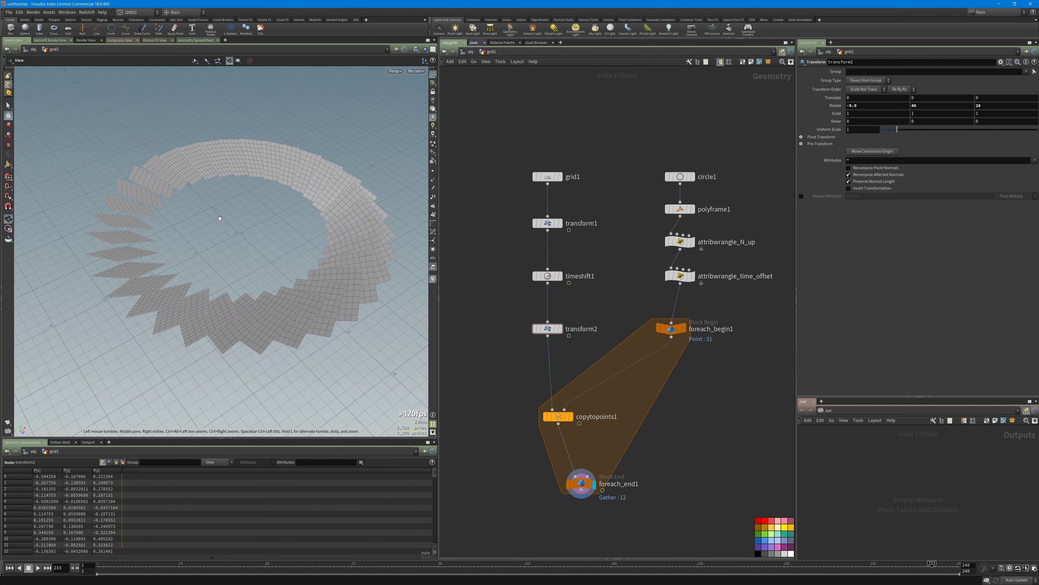